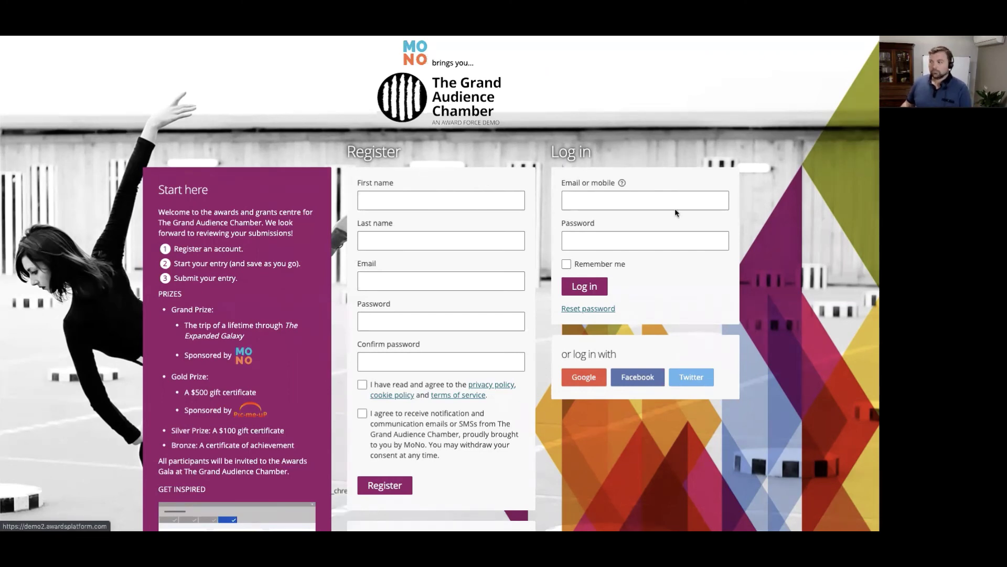
- Examine the sponsor logos and prize details on the registration page, and play the Get Inspired video
{"action": "scroll", "coordinate": [661, 392], "scroll_direction": "down", "scroll_amount": 7}
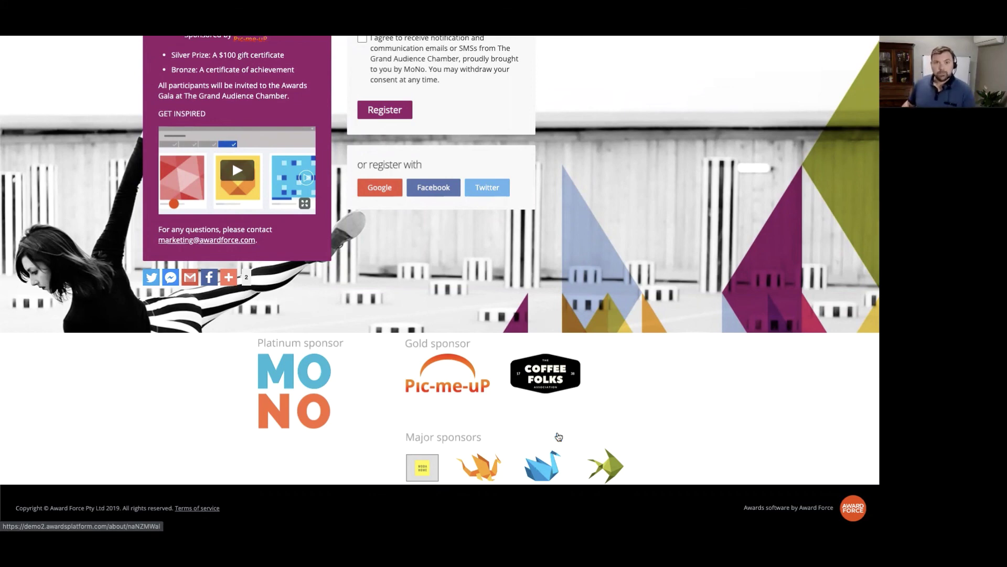
{"action": "scroll", "coordinate": [604, 414], "scroll_direction": "up", "scroll_amount": 1}
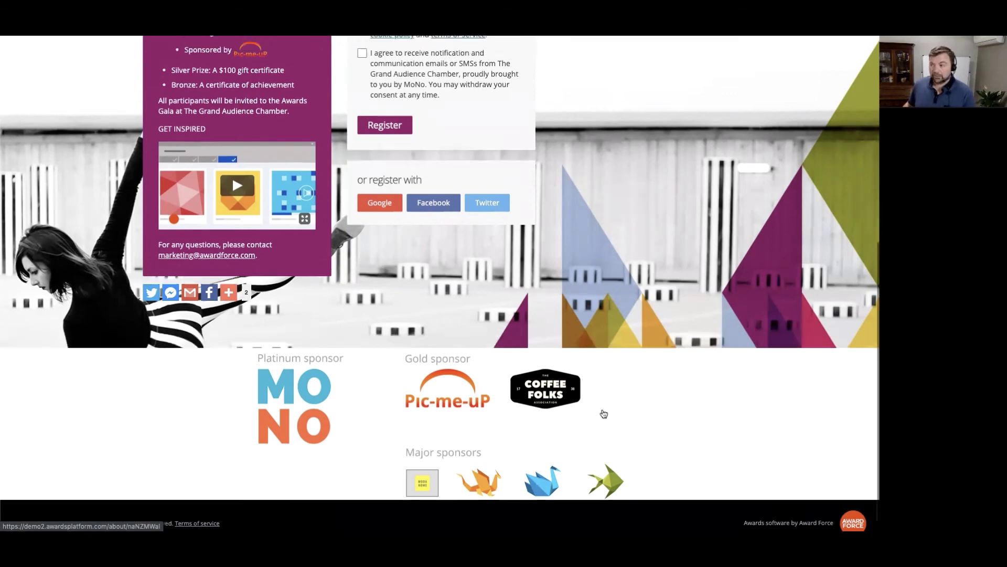
{"action": "scroll", "coordinate": [603, 414], "scroll_direction": "up", "scroll_amount": 5}
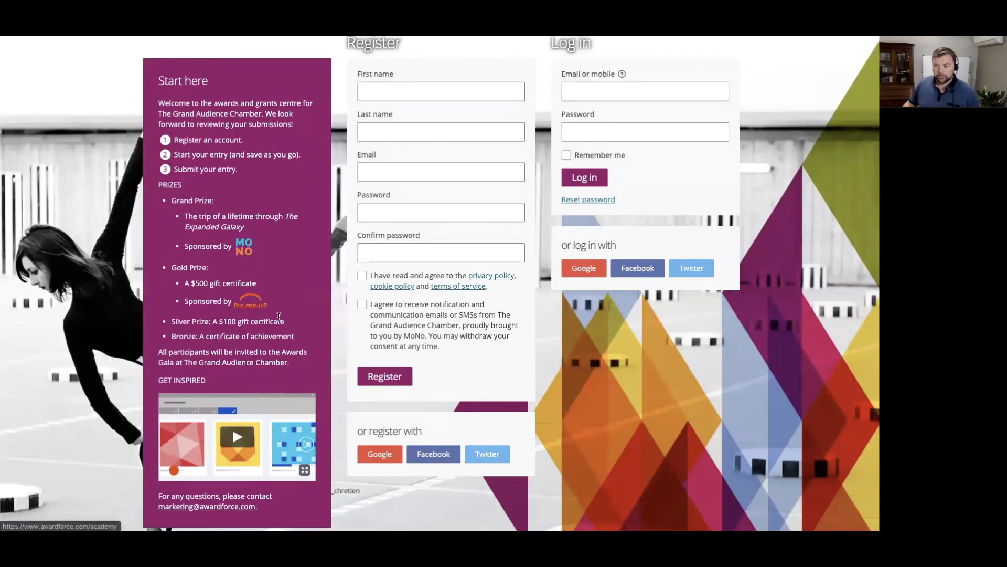
{"action": "scroll", "coordinate": [282, 316], "scroll_direction": "down", "scroll_amount": 1}
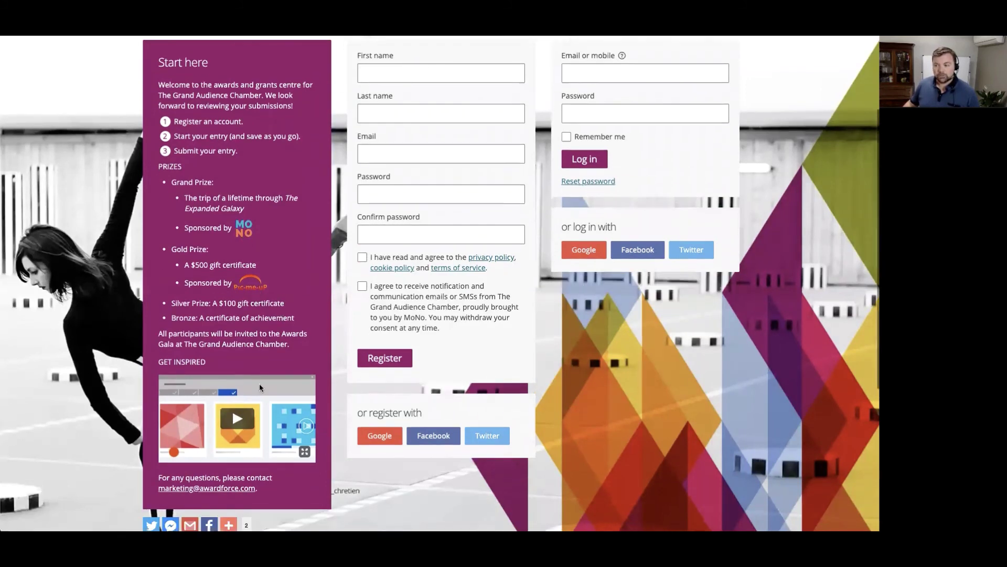
{"action": "left_click", "coordinate": [243, 420]}
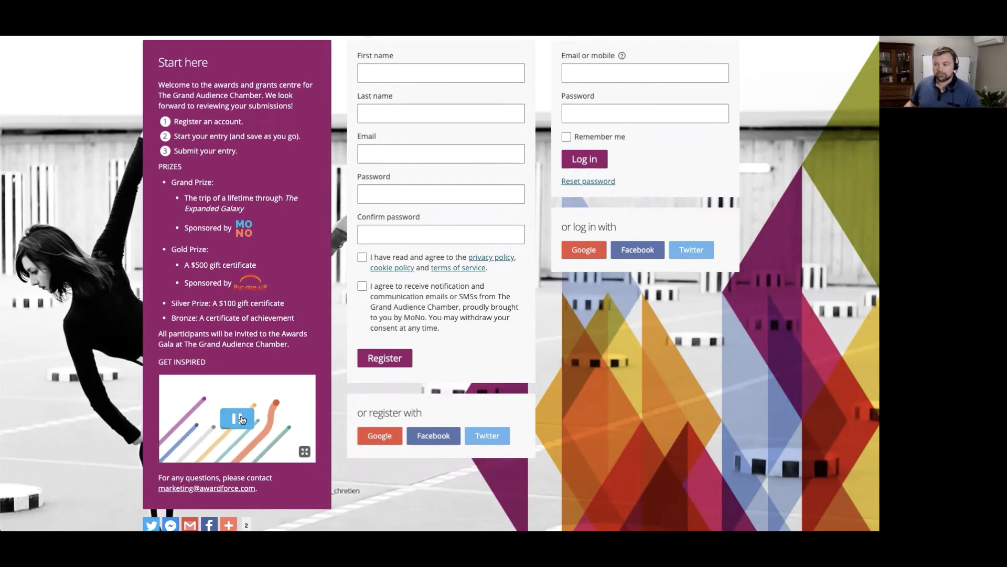
{"action": "scroll", "coordinate": [487, 254], "scroll_direction": "up", "scroll_amount": 3}
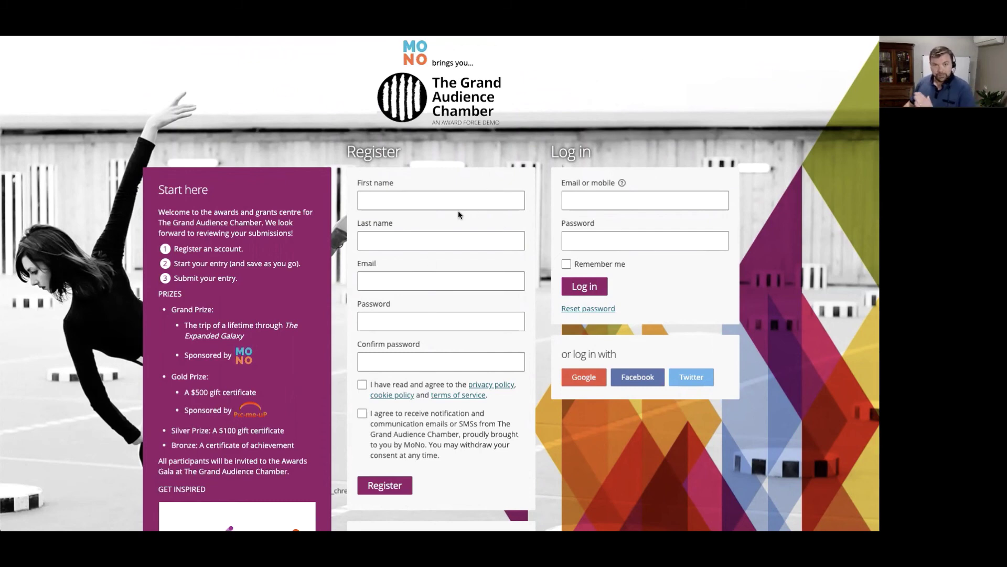
- Fill in the registration form's first name, last name and email
{"action": "left_click", "coordinate": [435, 204]}
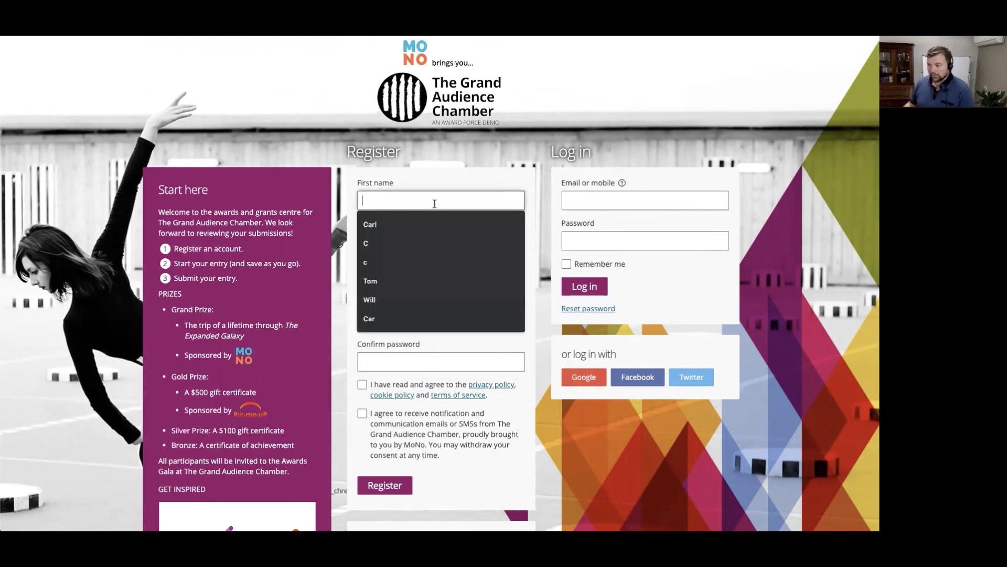
{"action": "type", "text": "C"}
{"action": "key", "text": "Tab"}
{"action": "type", "text": "T"}
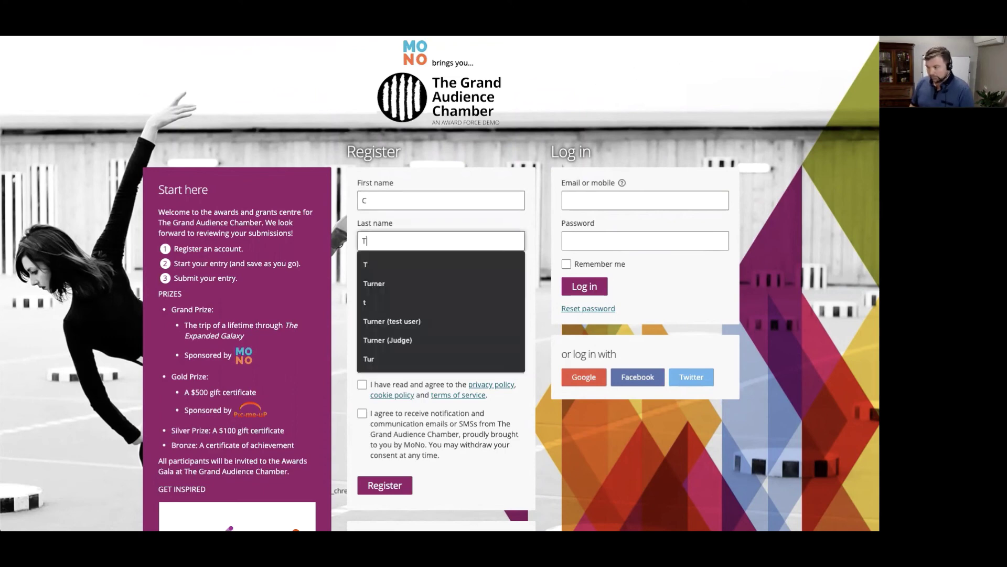
{"action": "key", "text": "Tab"}
{"action": "type", "text": "carl"}
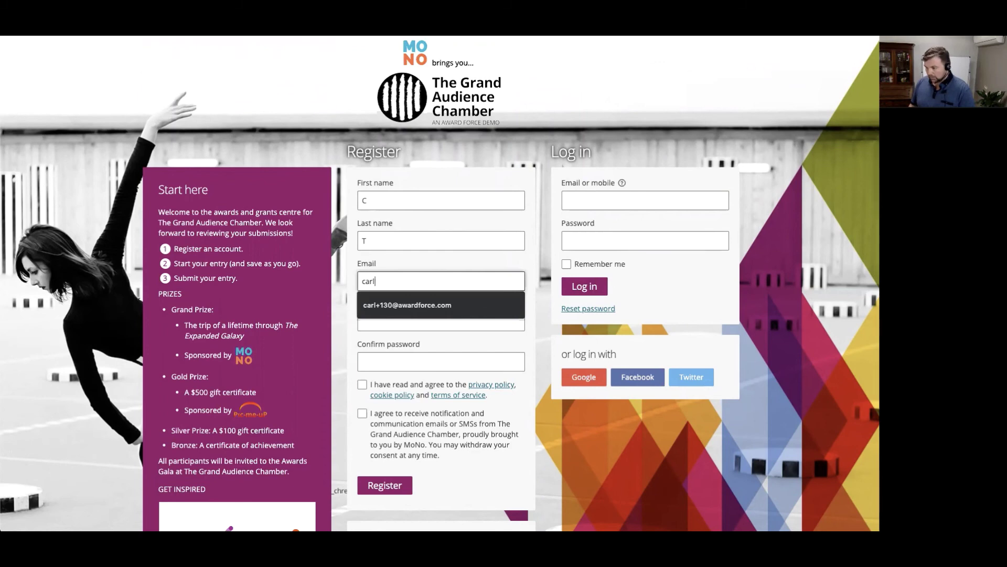
{"action": "key", "text": "Down"}
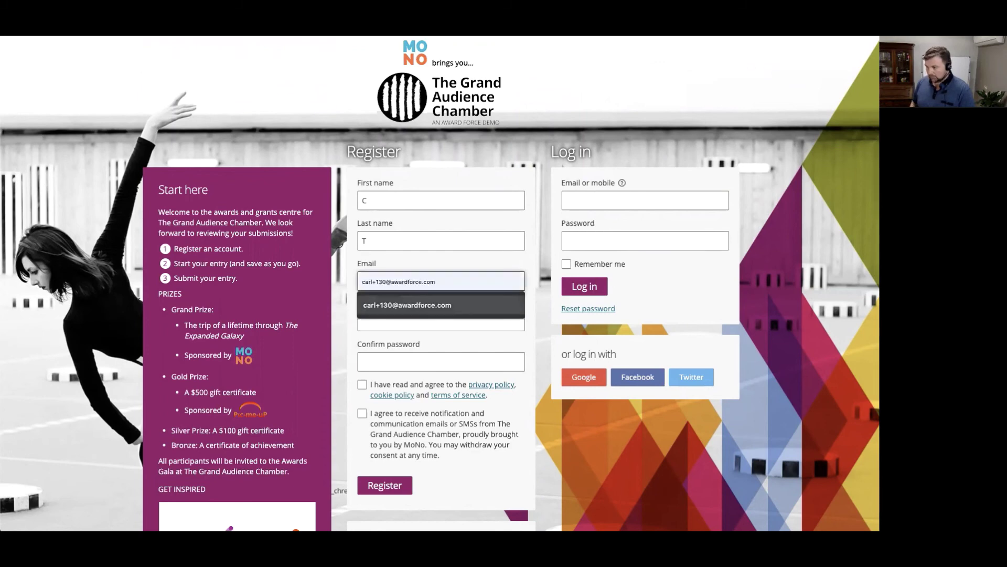
{"action": "key", "text": "Return"}
- Enter the account password in the registration form and confirm it
{"action": "key", "text": "Tab"}
{"action": "type", "text": "•••••••••"}
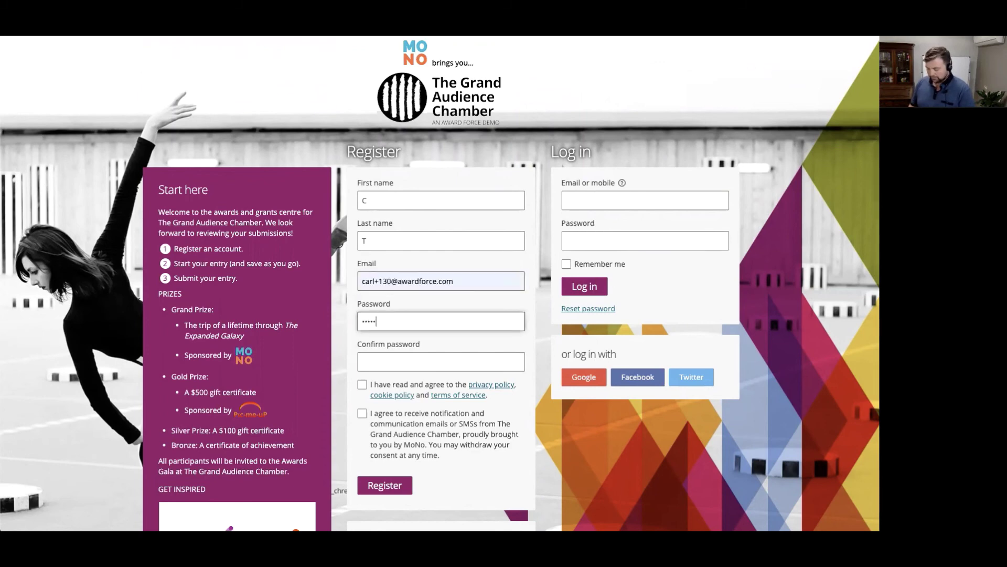
{"action": "key", "text": "Tab"}
{"action": "type", "text": "•••••••"}
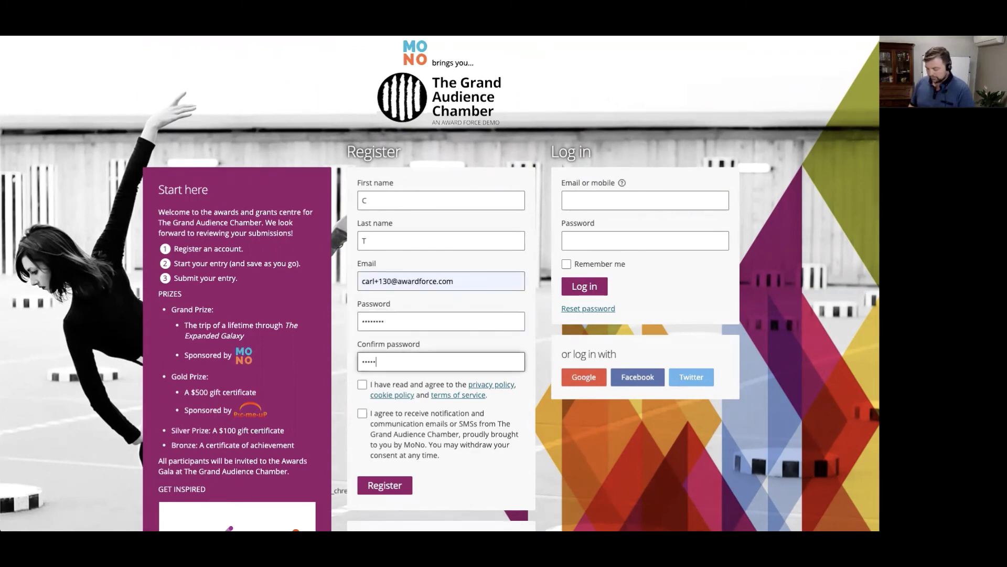
- Accept the privacy, cookie and terms policies and the notification consent, and submit the registration
{"action": "left_click", "coordinate": [362, 385]}
{"action": "left_click", "coordinate": [362, 413]}
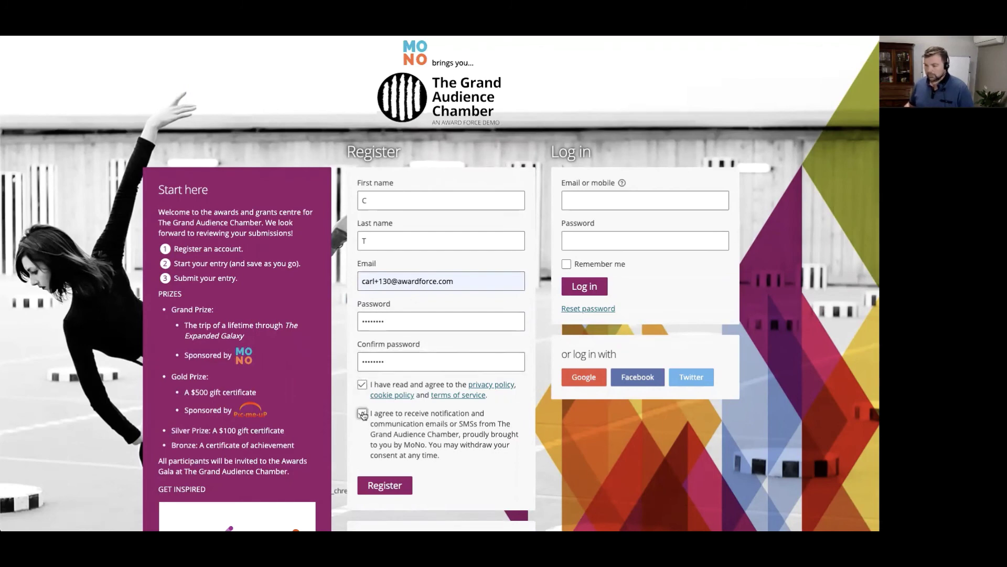
{"action": "left_click", "coordinate": [384, 485]}
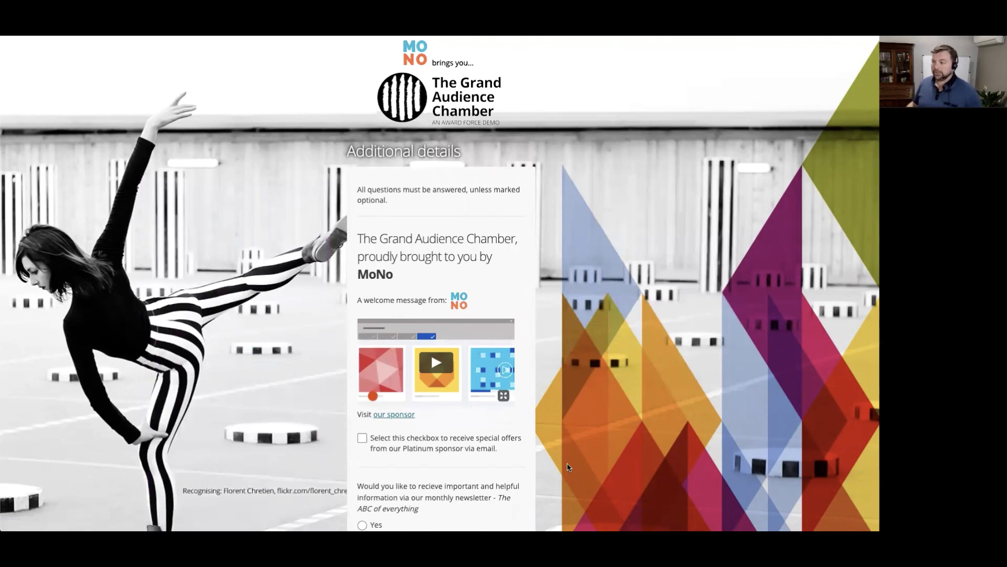
- Examine the MoNo sponsor branding on the Additional details page, and play and pause its welcome video
{"action": "scroll", "coordinate": [490, 282], "scroll_direction": "down", "scroll_amount": 2}
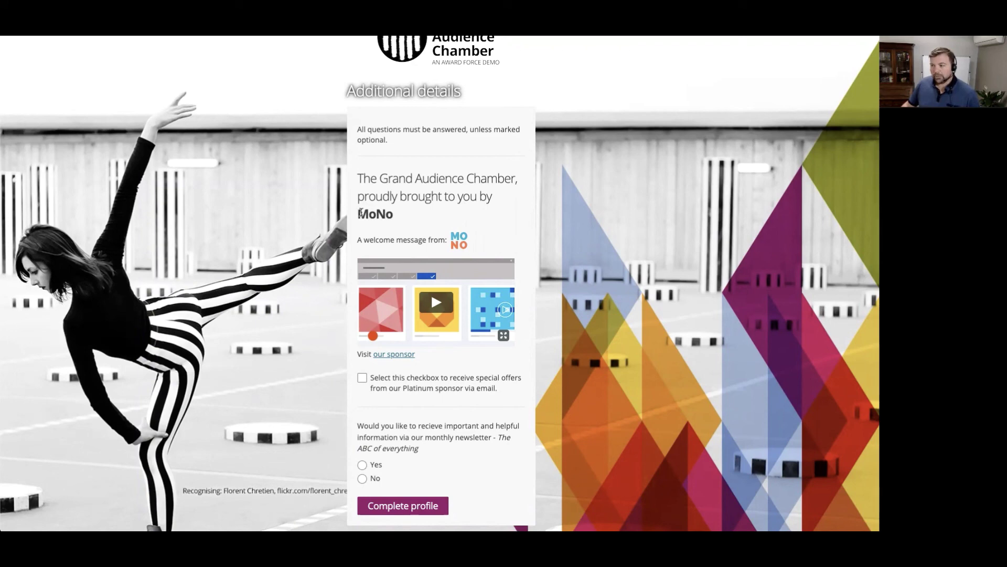
{"action": "left_click_drag", "start_coordinate": [358, 212], "coordinate": [394, 215]}
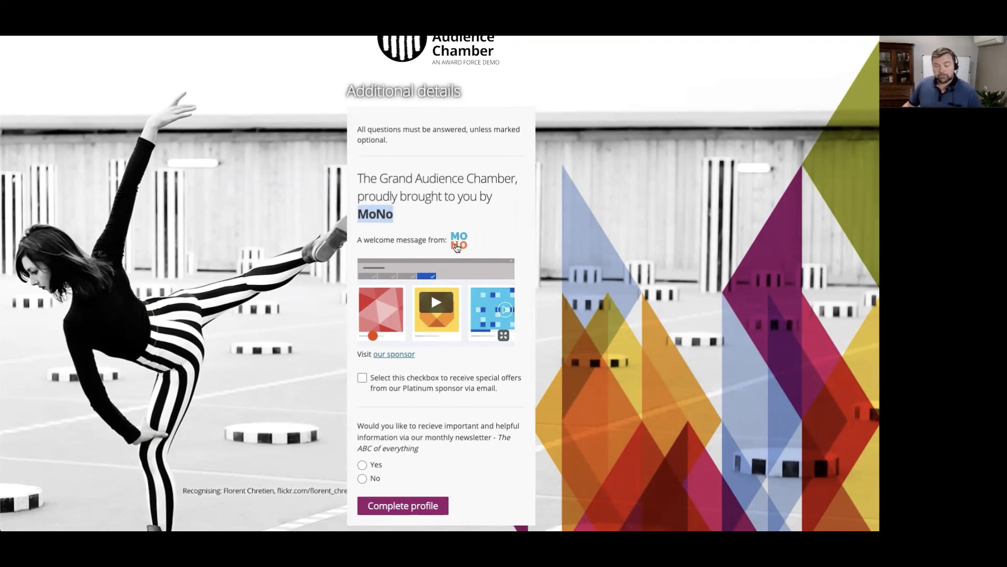
{"action": "left_click", "coordinate": [435, 303]}
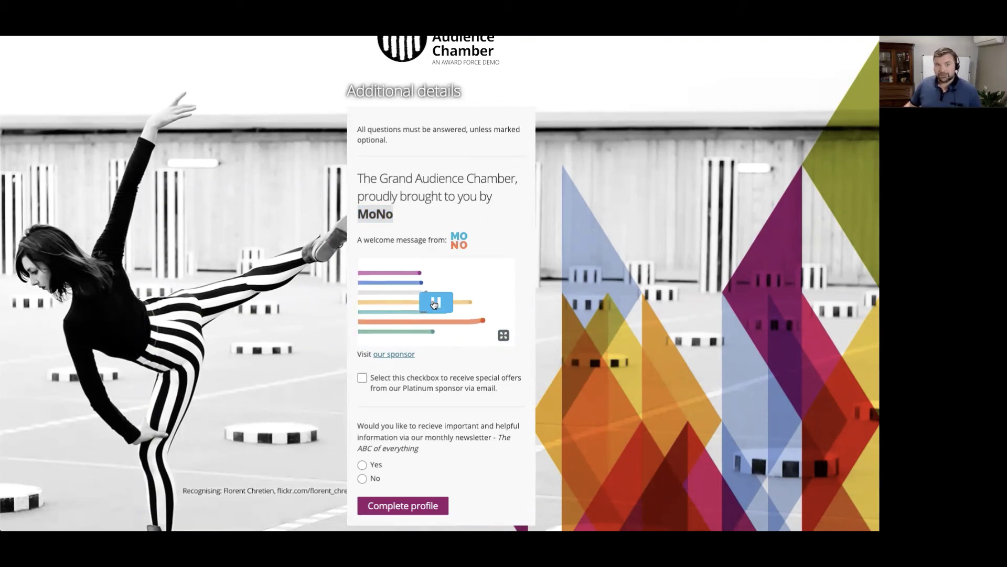
{"action": "left_click", "coordinate": [433, 306]}
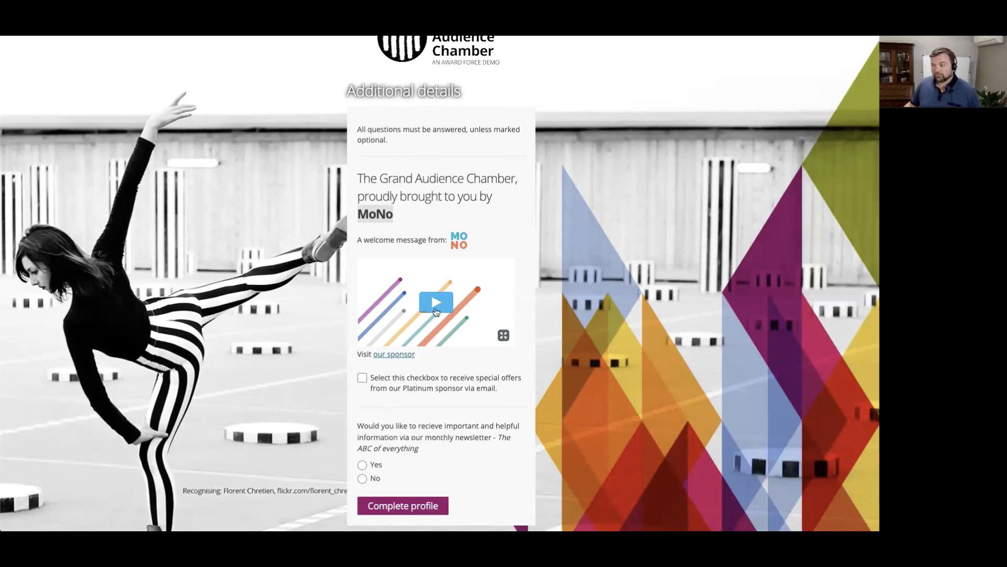
- Opt in to the Platinum sponsor's special offers, answer Yes to the monthly newsletter, and complete the profile
{"action": "scroll", "coordinate": [438, 323], "scroll_direction": "down", "scroll_amount": 1}
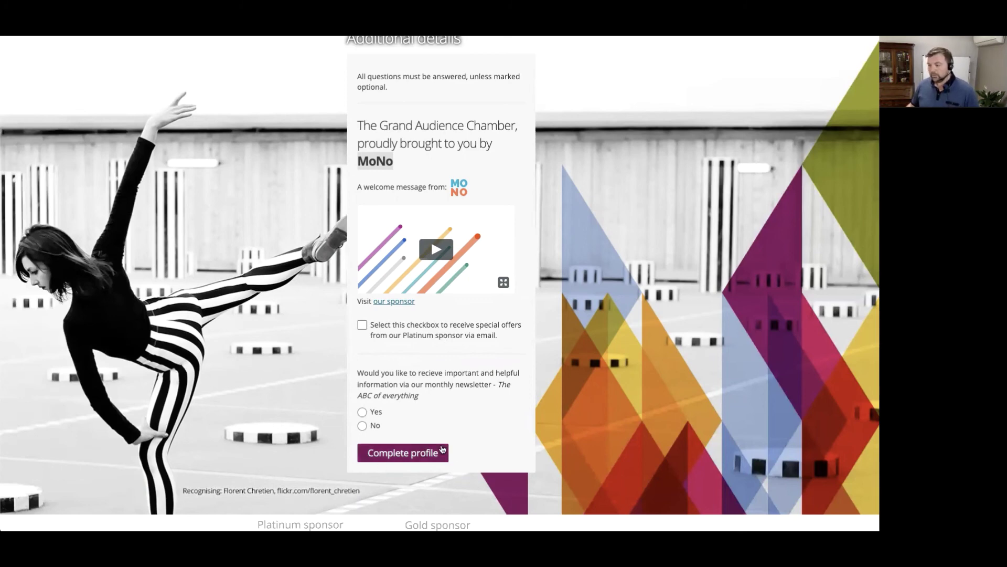
{"action": "left_click", "coordinate": [362, 325]}
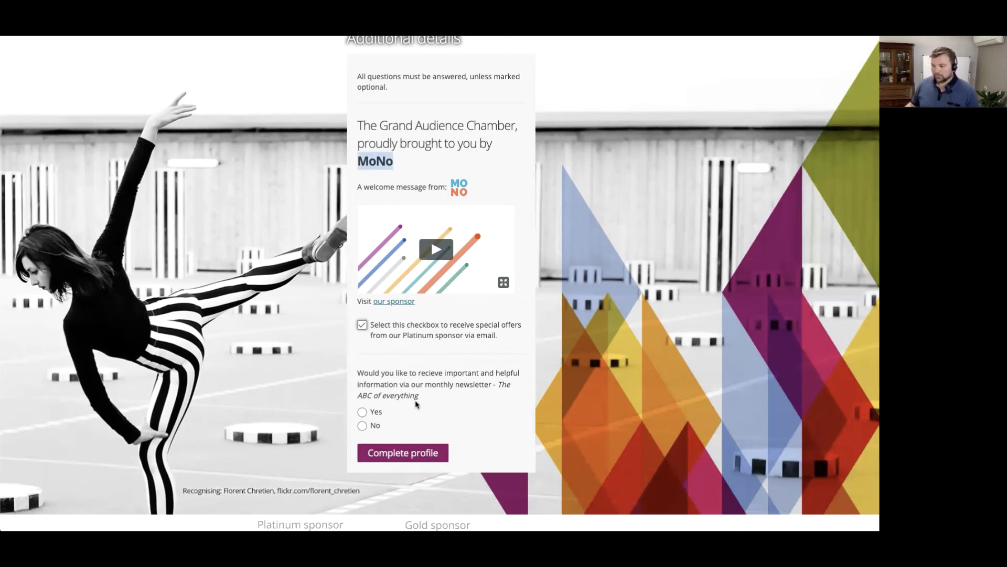
{"action": "left_click", "coordinate": [369, 418]}
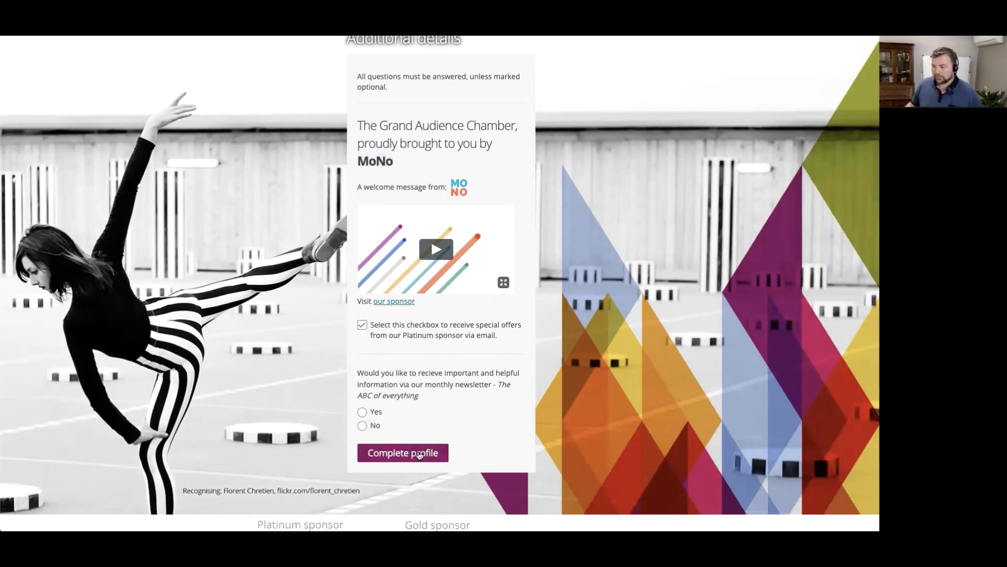
{"action": "left_click", "coordinate": [363, 413]}
{"action": "left_click", "coordinate": [413, 455]}
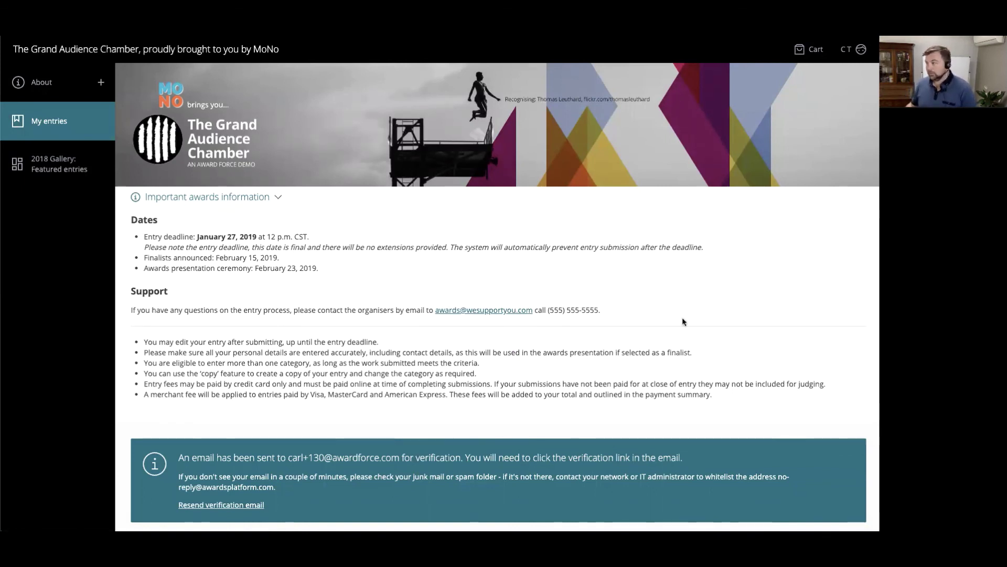
- Log out of the new account and log in with another account's email and password
{"action": "left_click", "coordinate": [851, 53]}
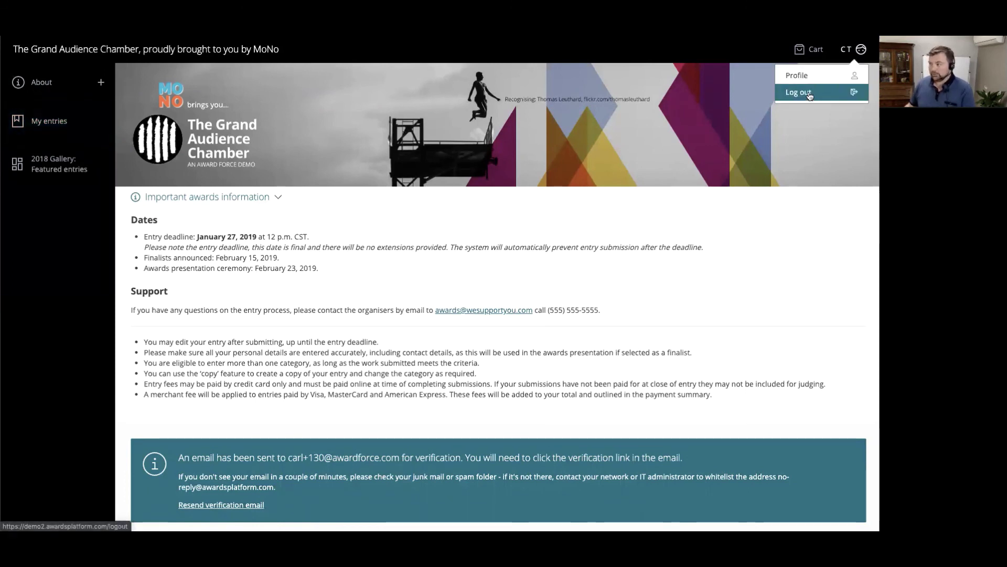
{"action": "left_click", "coordinate": [809, 95]}
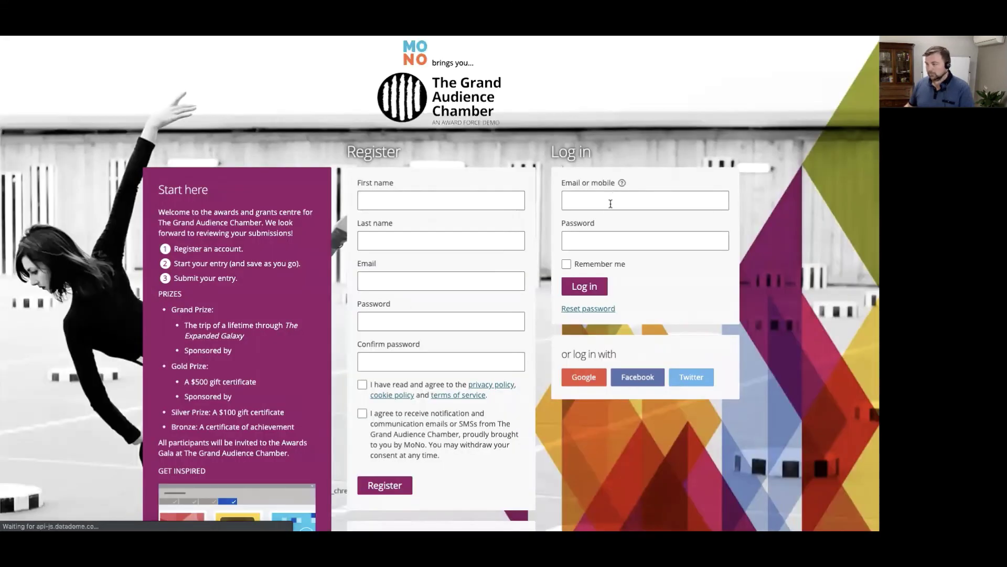
{"action": "left_click", "coordinate": [611, 202]}
{"action": "left_click", "coordinate": [625, 264]}
{"action": "key", "text": "Tab"}
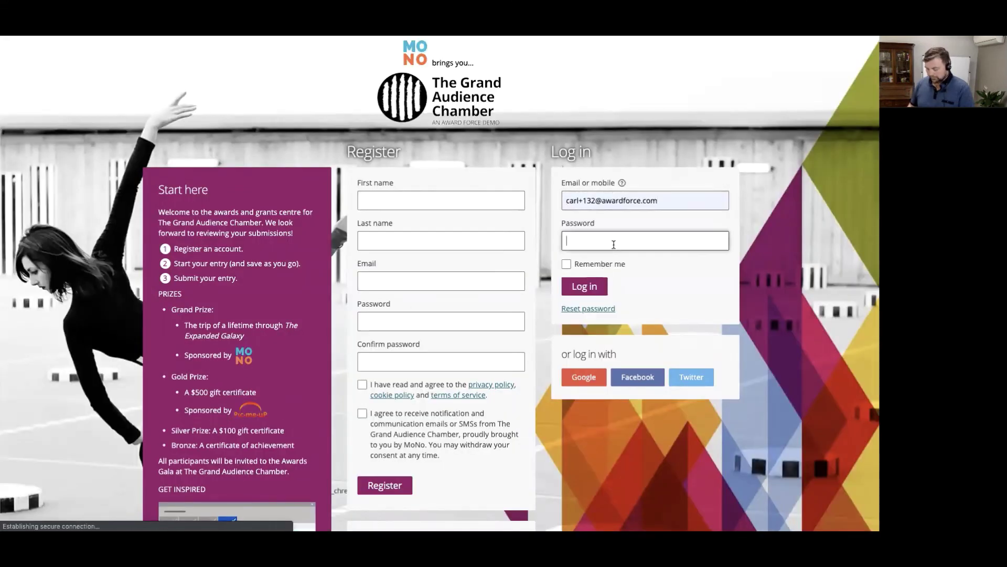
{"action": "type", "text": "••••••••"}
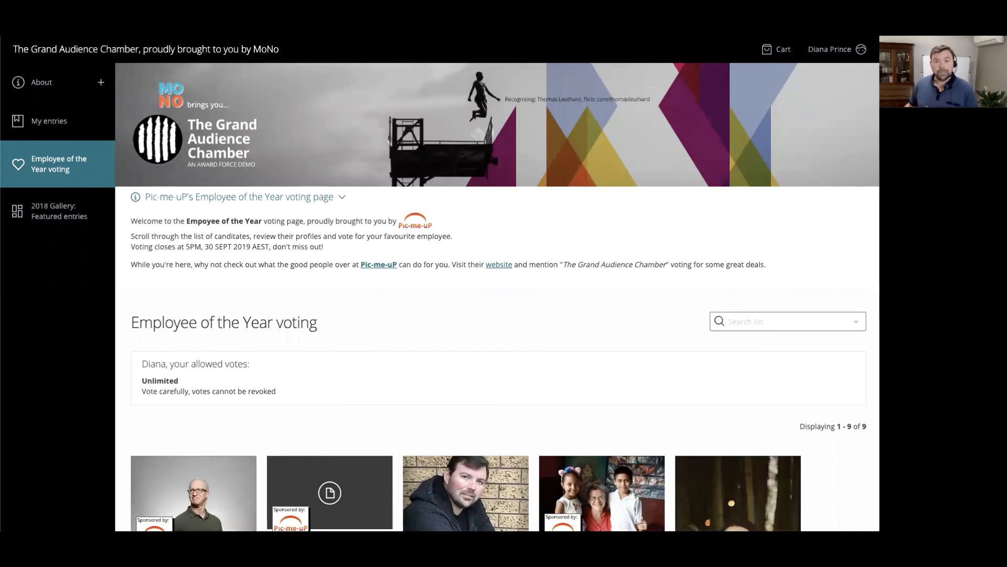
- Go to My entries and open the in-progress entry in the Pic-me-uP's Employee of the Year category
{"action": "left_click", "coordinate": [54, 124]}
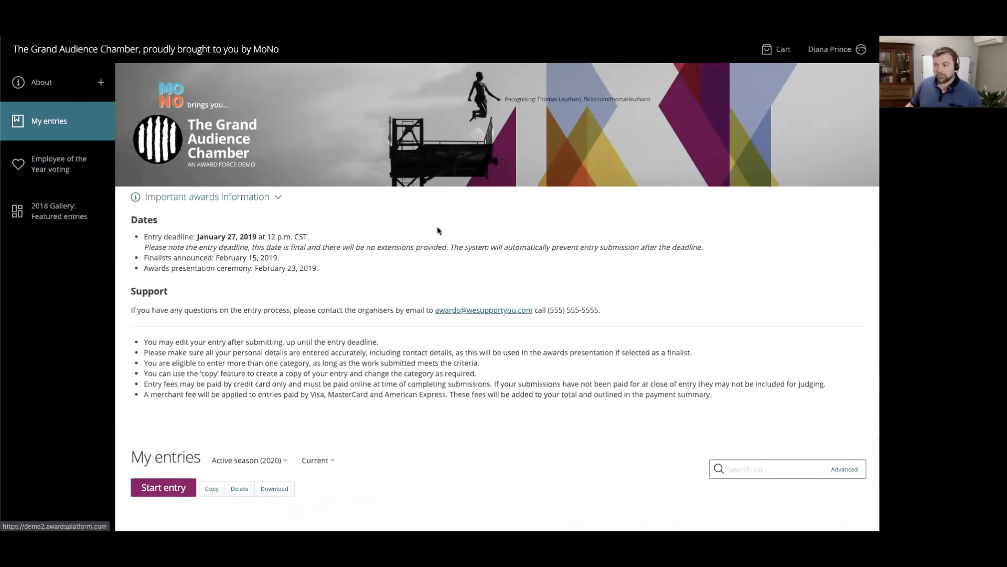
{"action": "scroll", "coordinate": [437, 226], "scroll_direction": "down", "scroll_amount": 8}
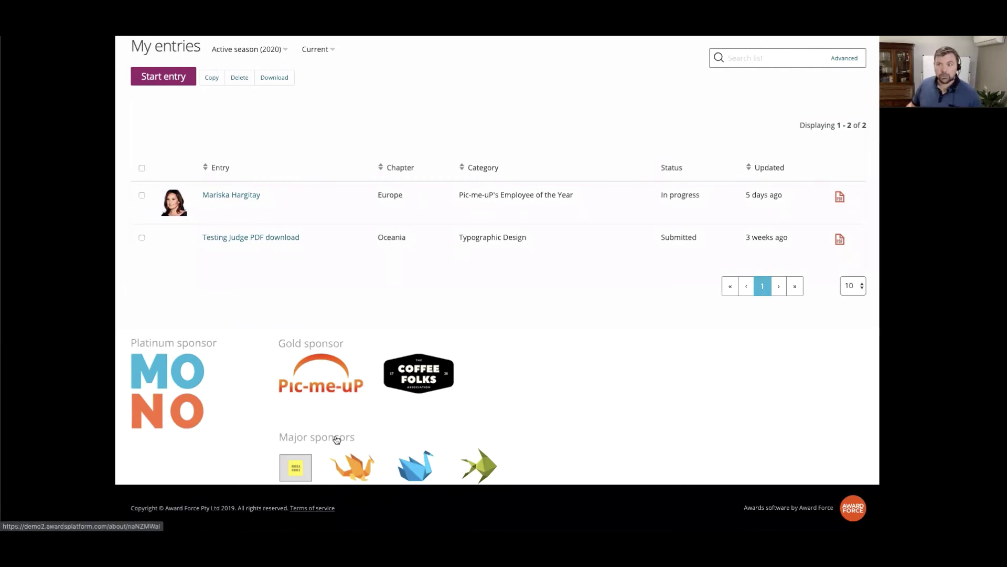
{"action": "scroll", "coordinate": [353, 436], "scroll_direction": "up", "scroll_amount": 4}
{"action": "scroll", "coordinate": [354, 435], "scroll_direction": "down", "scroll_amount": 1}
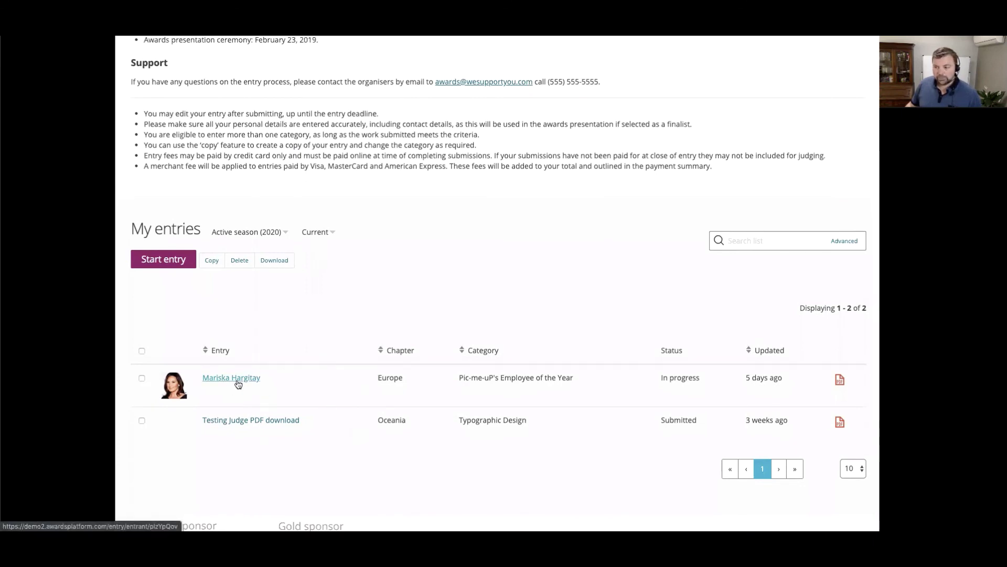
{"action": "left_click", "coordinate": [238, 383]}
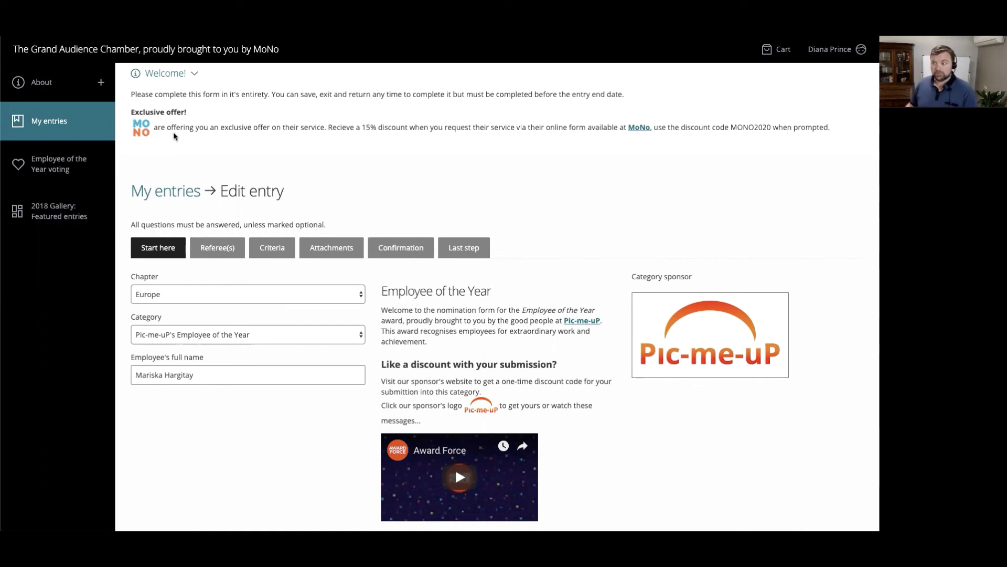
- Examine the entry form's category field, category sponsor logo, welcome text and submission discount offer
{"action": "scroll", "coordinate": [303, 281], "scroll_direction": "down", "scroll_amount": 3}
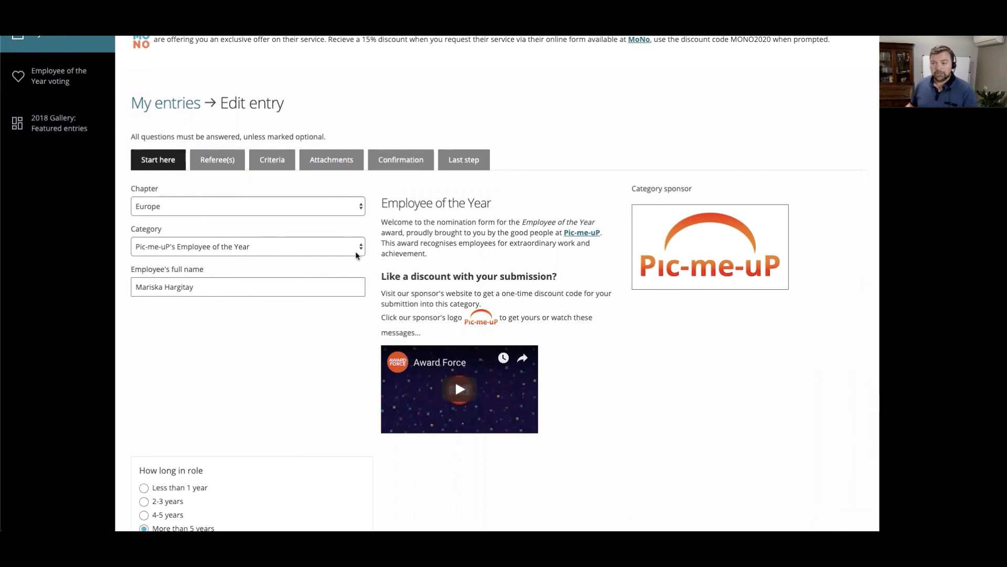
{"action": "left_click_drag", "start_coordinate": [132, 231], "coordinate": [169, 232]}
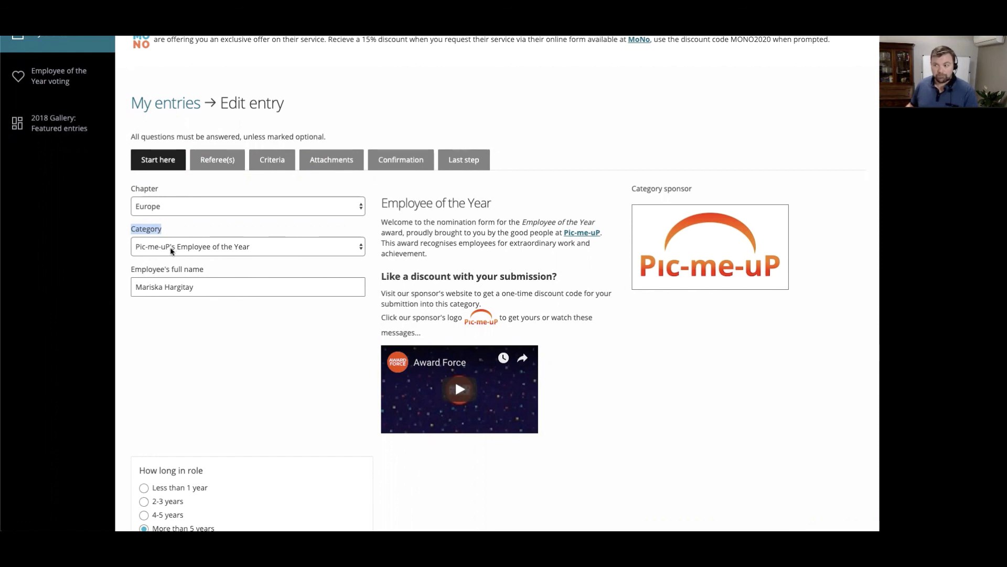
{"action": "left_click_drag", "start_coordinate": [632, 188], "coordinate": [695, 192]}
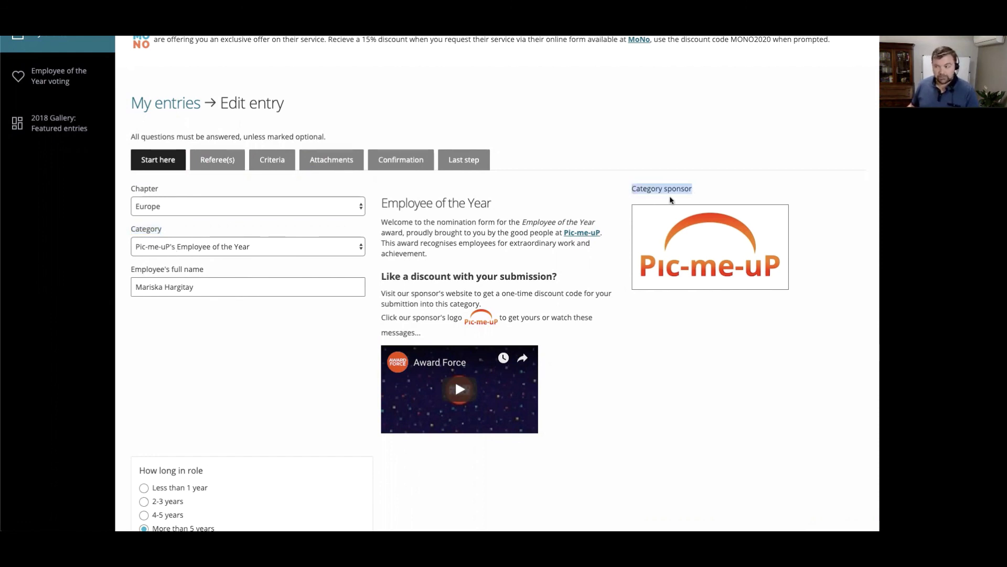
{"action": "left_click_drag", "start_coordinate": [383, 204], "coordinate": [484, 274]}
{"action": "left_click", "coordinate": [400, 288]}
{"action": "left_click_drag", "start_coordinate": [387, 276], "coordinate": [441, 337]}
{"action": "scroll", "coordinate": [440, 337], "scroll_direction": "down", "scroll_amount": 1}
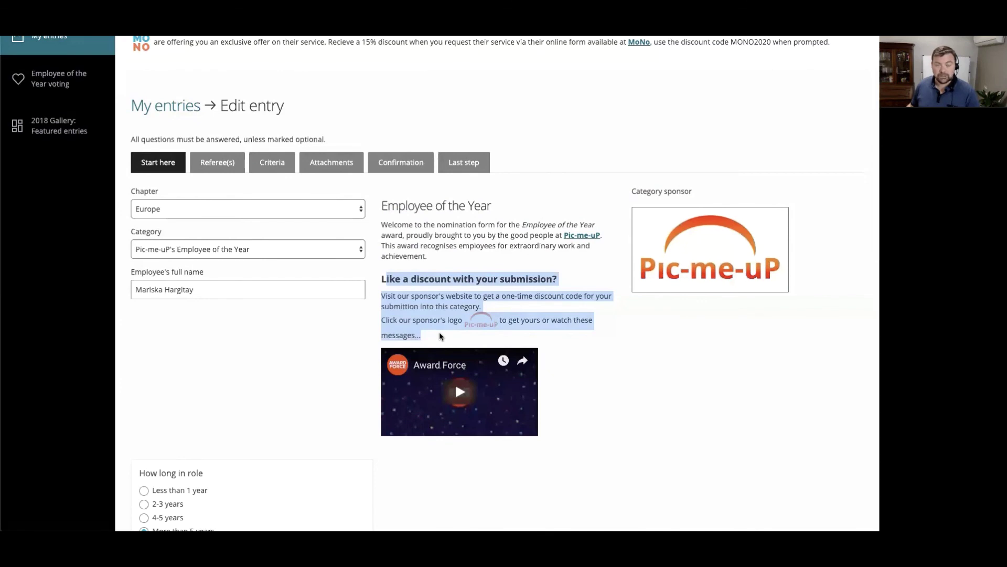
{"action": "left_click", "coordinate": [540, 339]}
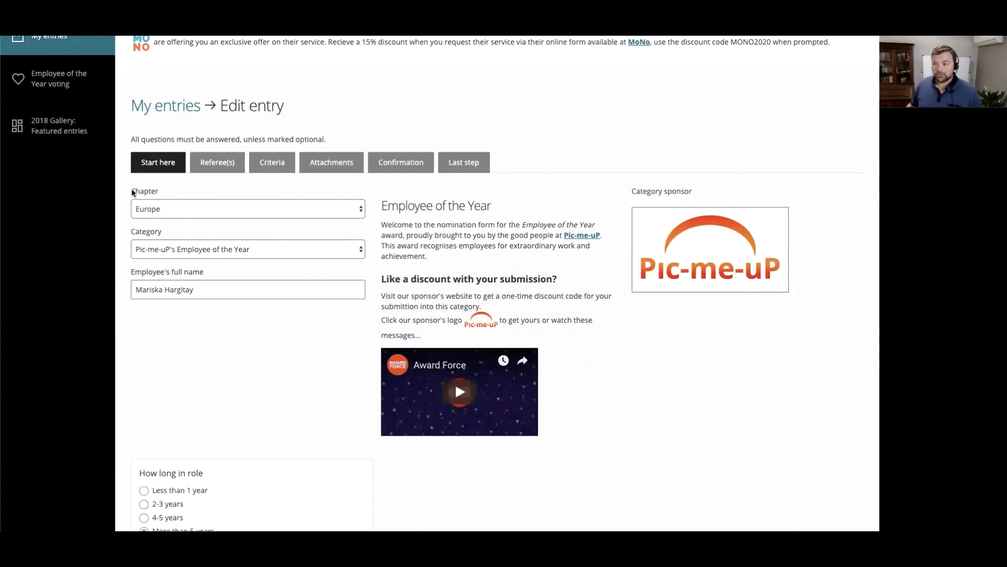
- Switch the entry's chapter to Asia to view the chapter sponsor logo, and set the chapter back to Europe
{"action": "left_click_drag", "start_coordinate": [131, 192], "coordinate": [165, 194]}
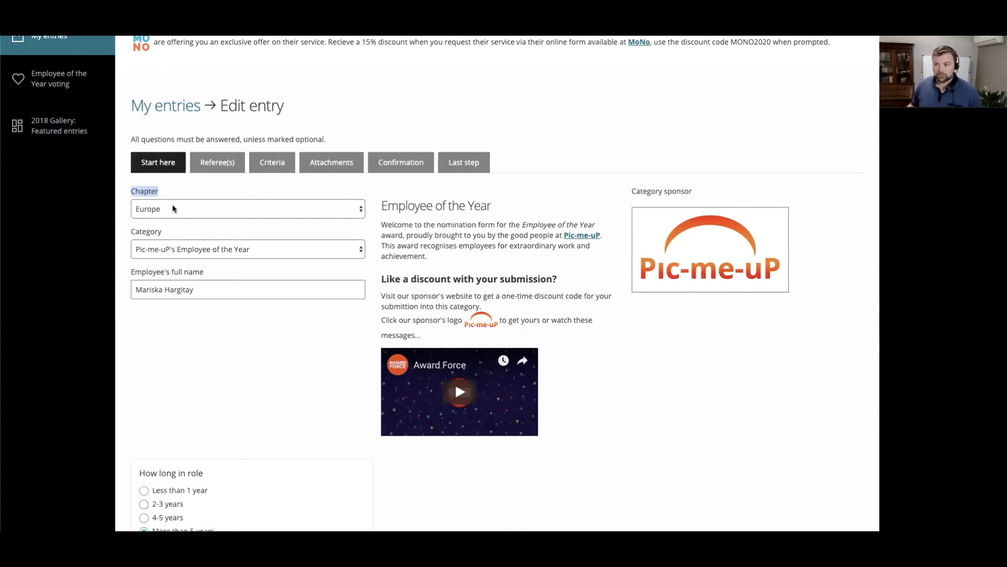
{"action": "left_click", "coordinate": [173, 207]}
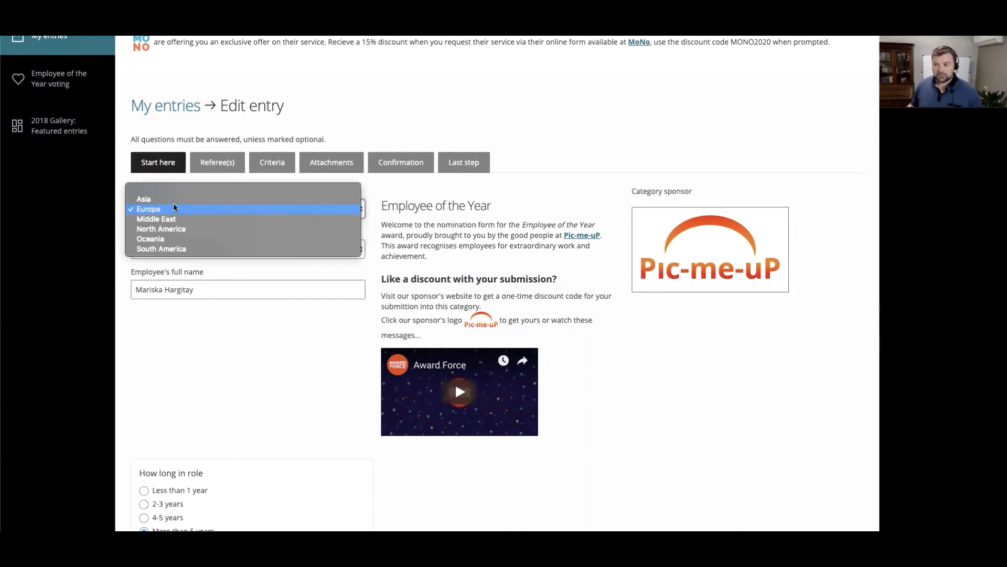
{"action": "left_click", "coordinate": [147, 199]}
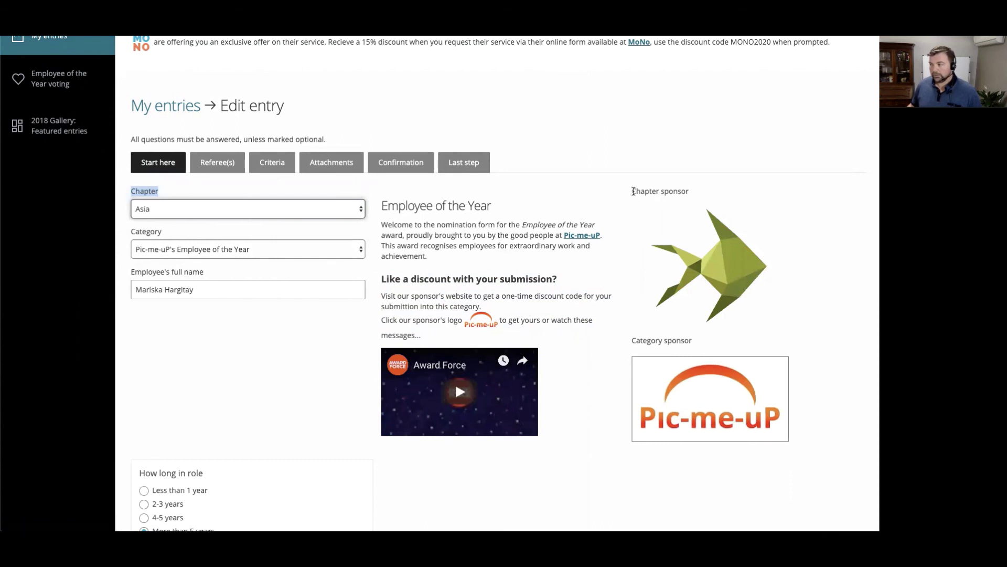
{"action": "left_click_drag", "start_coordinate": [633, 191], "coordinate": [690, 193]}
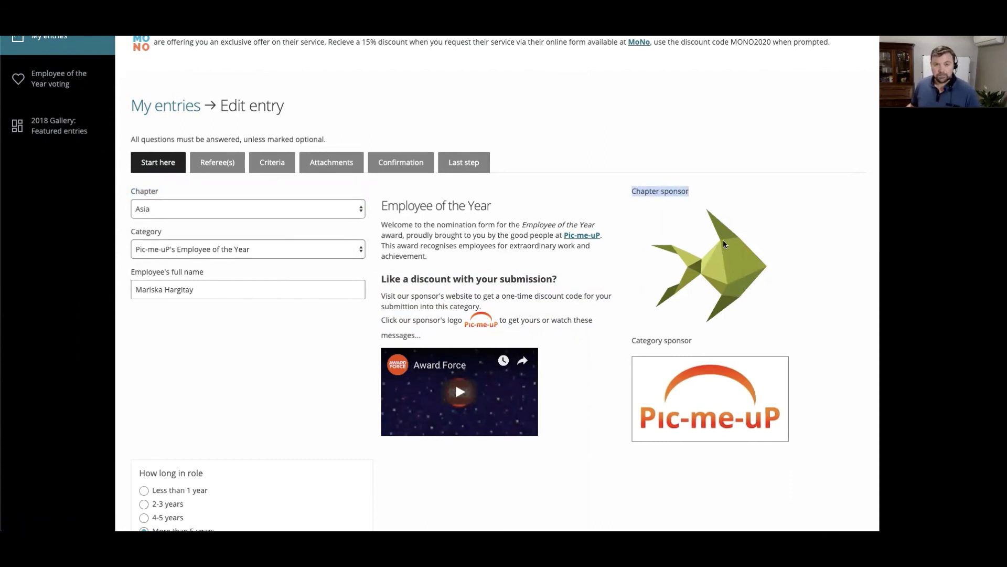
{"action": "left_click", "coordinate": [231, 214]}
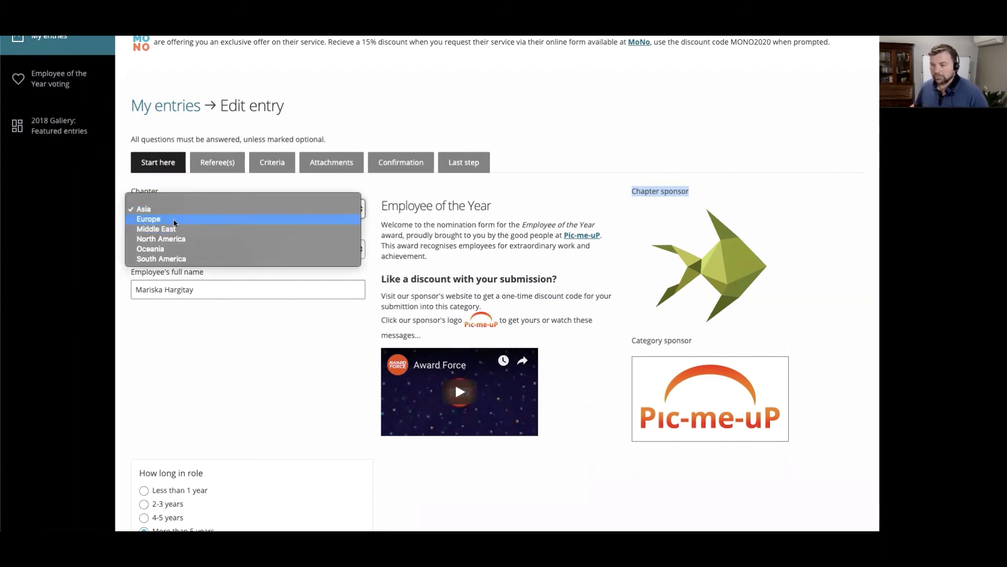
{"action": "left_click", "coordinate": [173, 219]}
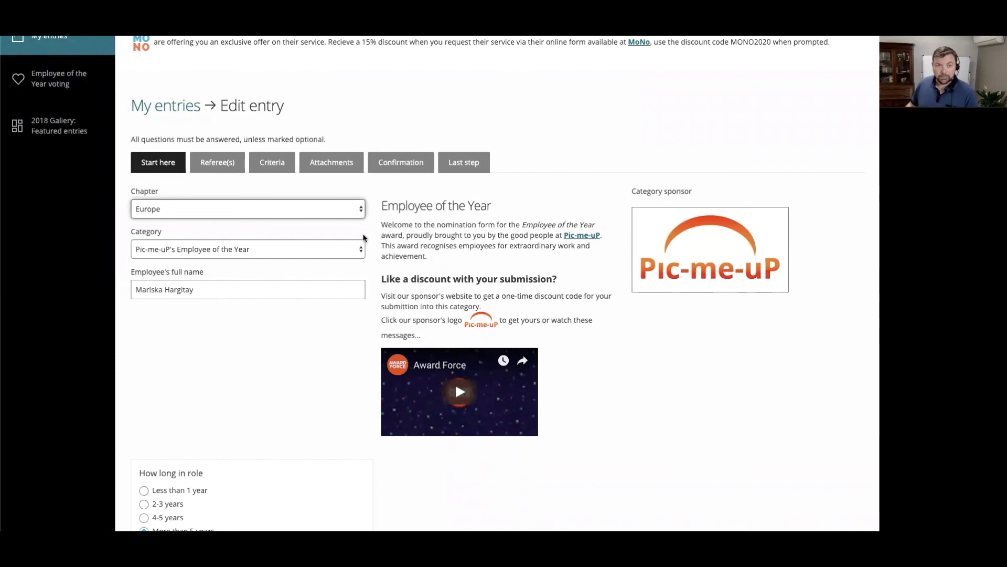
- Open the entry's Criteria section and examine the Pic-me-uP sponsor branding and discount offer
{"action": "left_click", "coordinate": [271, 165]}
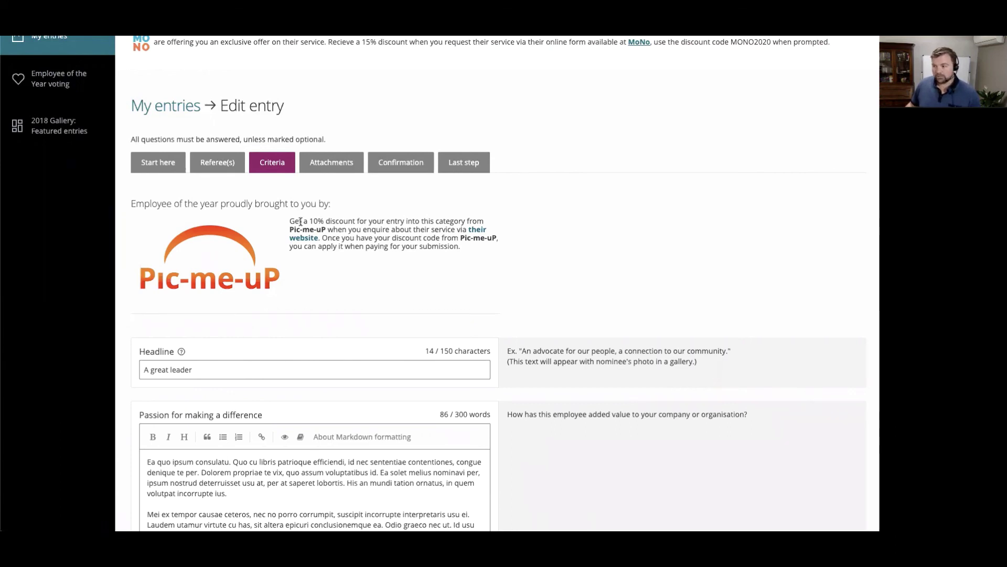
{"action": "left_click_drag", "start_coordinate": [302, 221], "coordinate": [394, 246]}
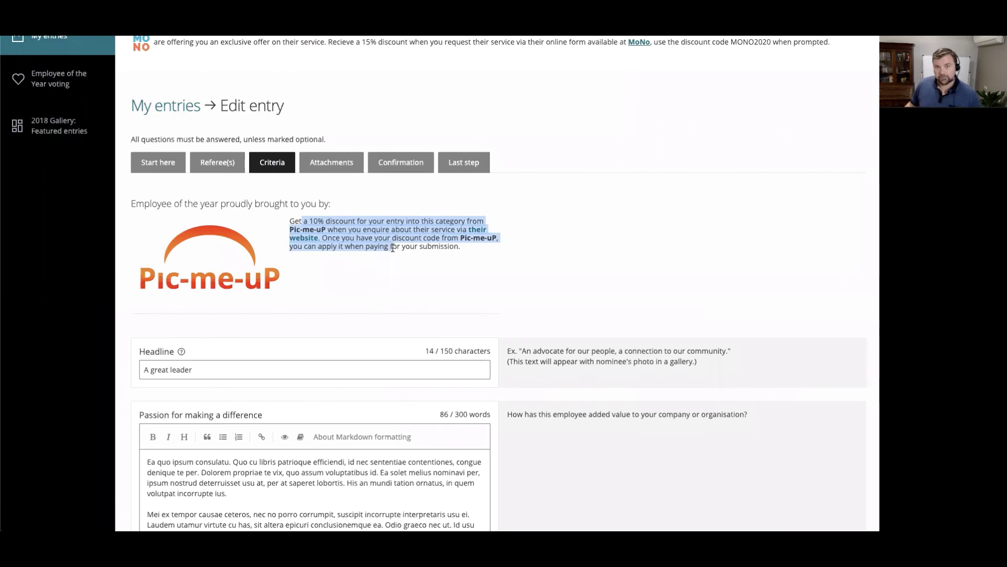
{"action": "left_click", "coordinate": [396, 247]}
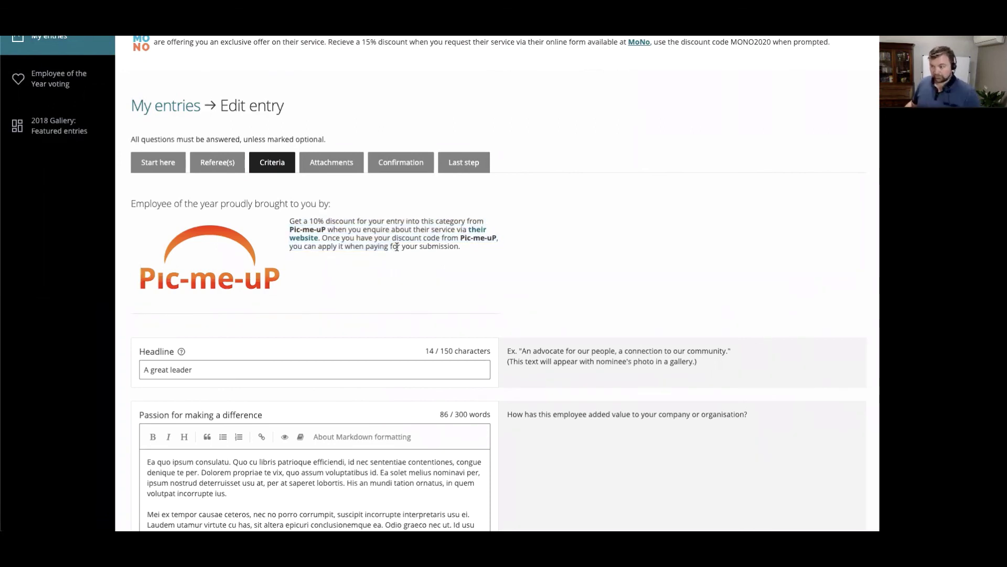
- Submit the Employee of the Year entry from the end of its Criteria section
{"action": "scroll", "coordinate": [513, 228], "scroll_direction": "down", "scroll_amount": 15}
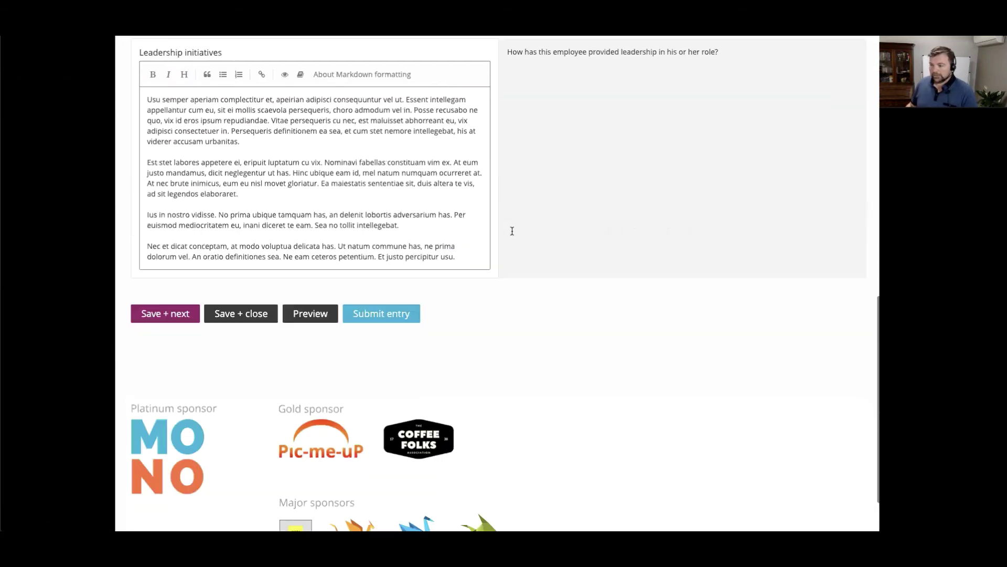
{"action": "scroll", "coordinate": [512, 231], "scroll_direction": "down", "scroll_amount": 2}
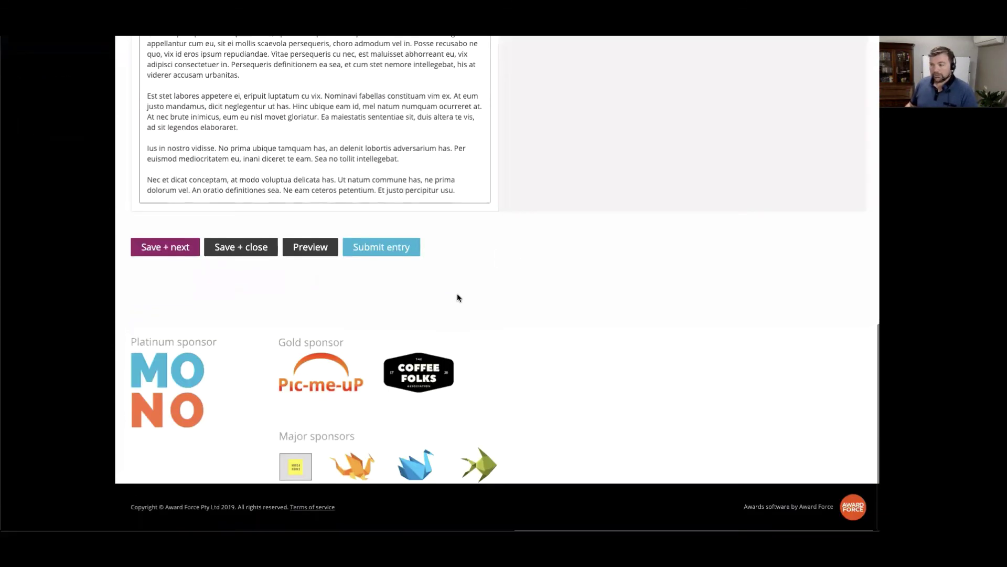
{"action": "left_click", "coordinate": [378, 251]}
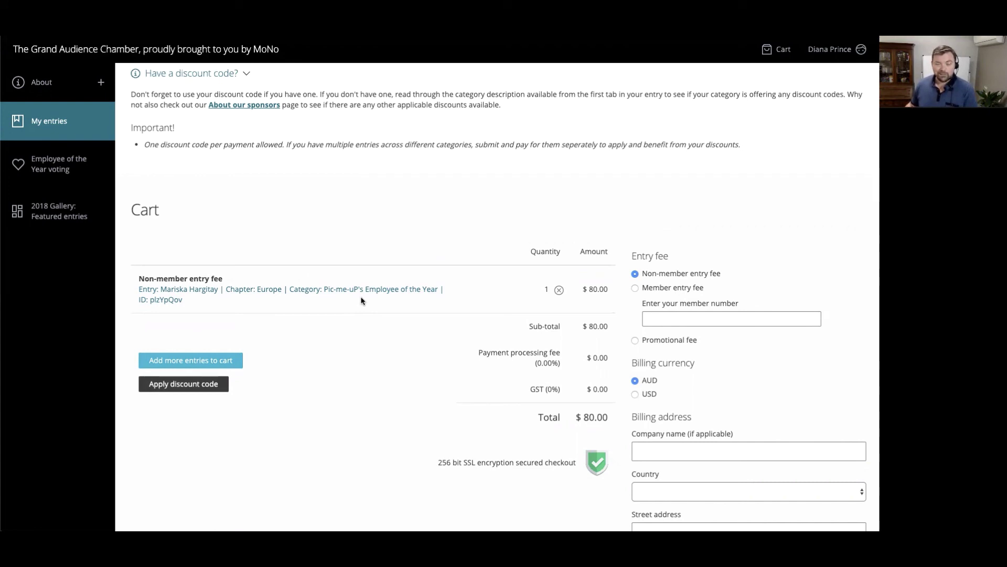
- Apply the discount code PICMEUP to the entry fee and update the cart
{"action": "left_click", "coordinate": [157, 387]}
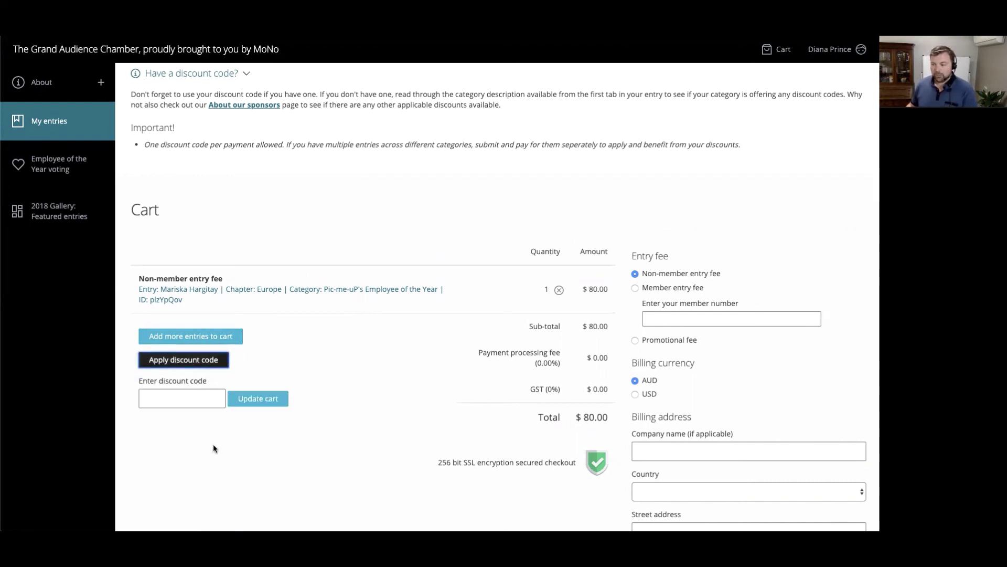
{"action": "left_click", "coordinate": [196, 398]}
{"action": "type", "text": "PIC"}
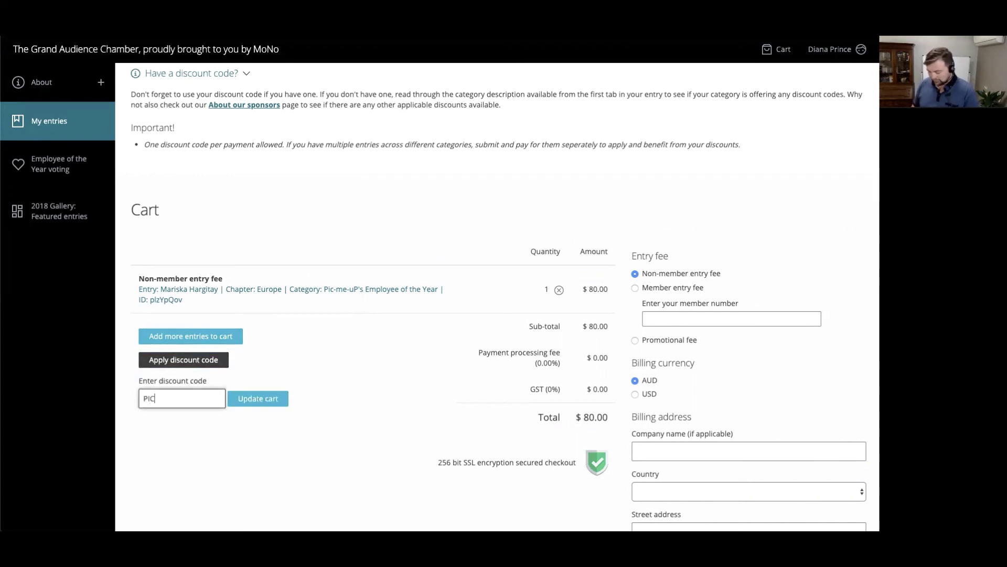
{"action": "type", "text": "MEUP"}
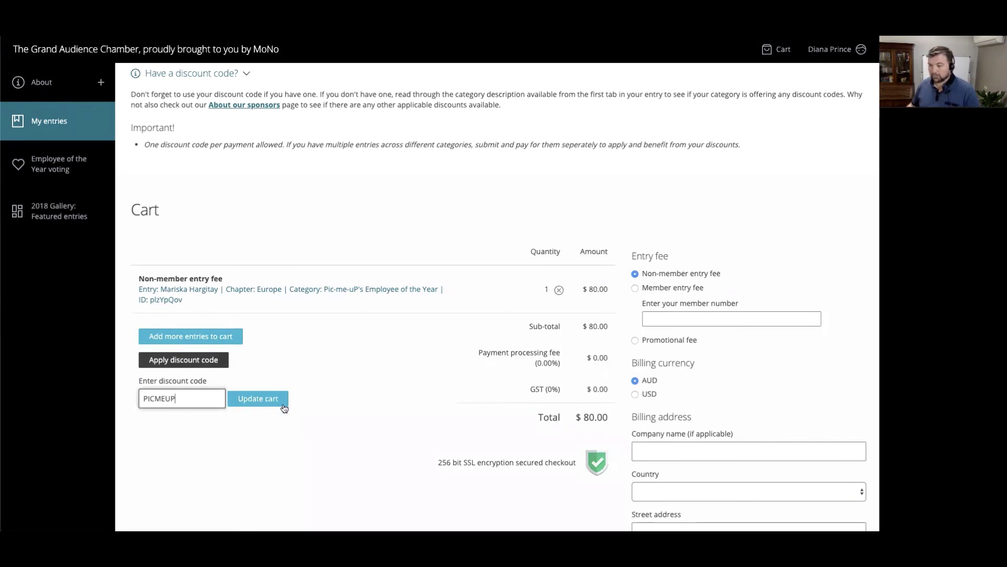
{"action": "left_click", "coordinate": [260, 399]}
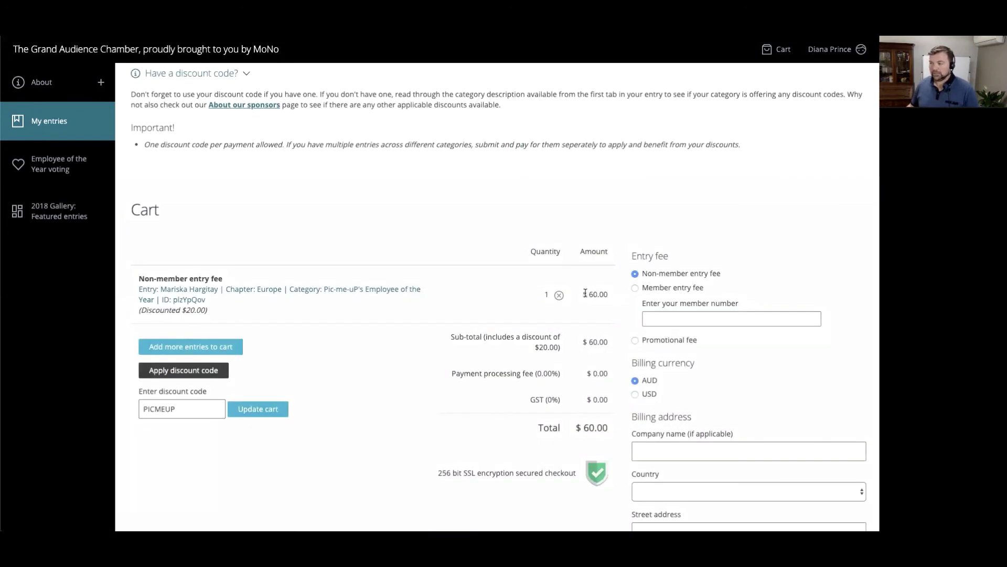
- Check the entry's discounted amount and read the cart's instructions and restrictions on discount codes
{"action": "left_click_drag", "start_coordinate": [588, 294], "coordinate": [598, 295]}
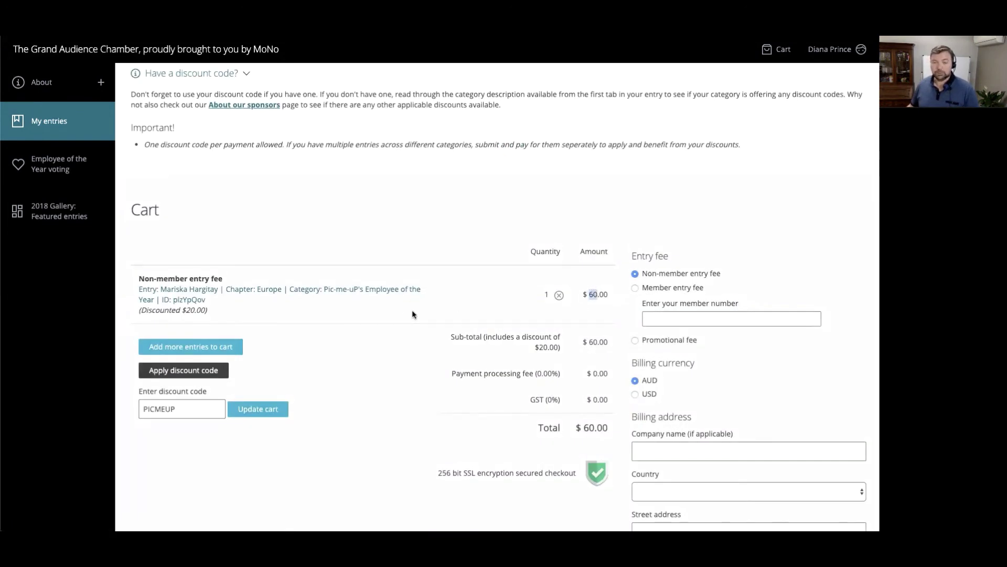
{"action": "left_click", "coordinate": [228, 315]}
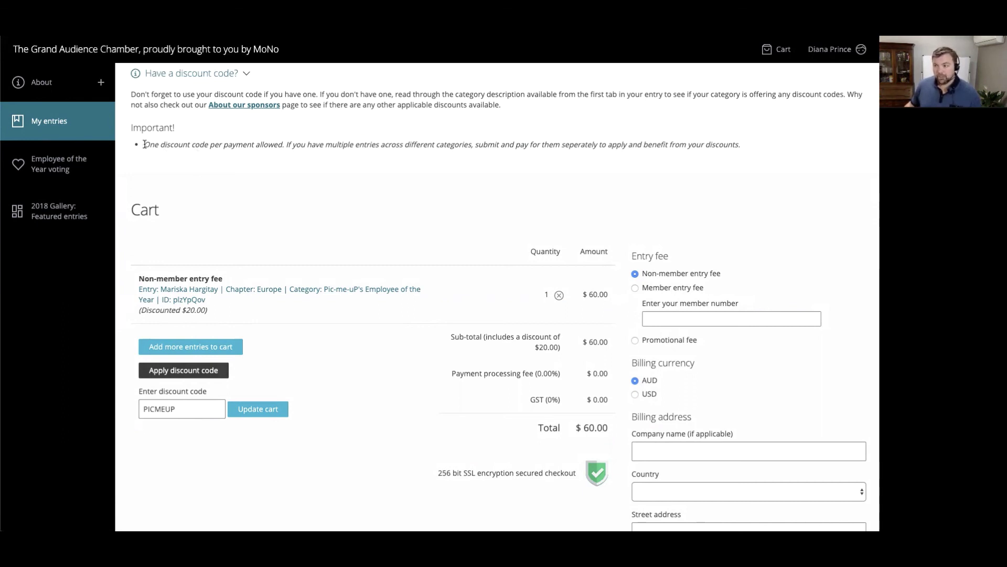
{"action": "left_click_drag", "start_coordinate": [144, 144], "coordinate": [285, 142]}
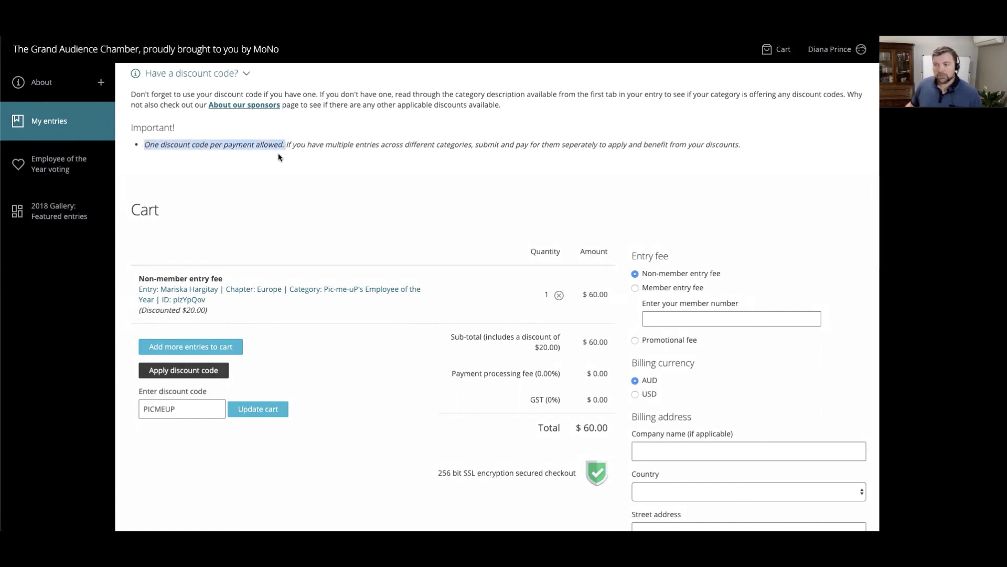
{"action": "left_click", "coordinate": [215, 131]}
{"action": "left_click_drag", "start_coordinate": [135, 92], "coordinate": [211, 93]}
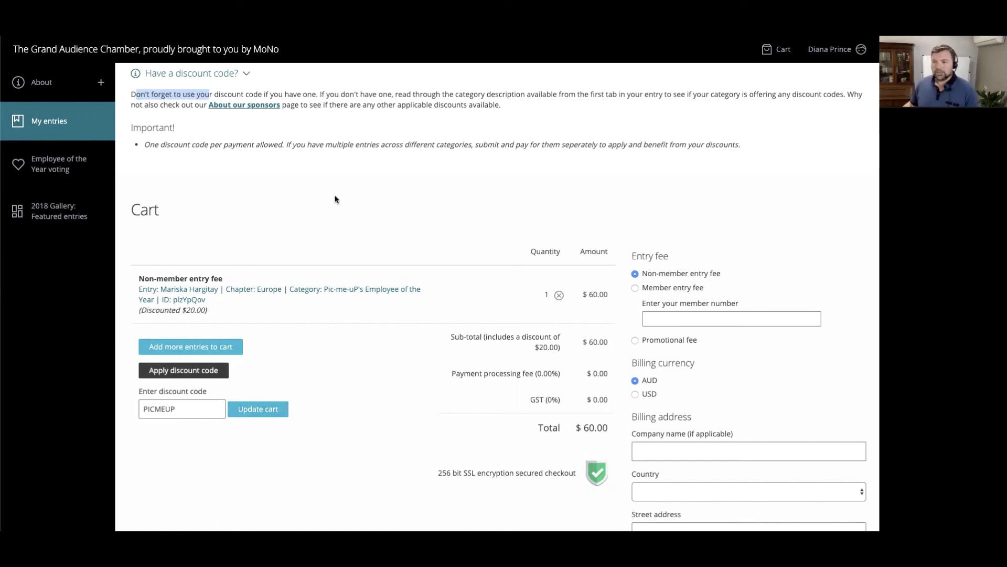
- Open the Meet our sponsors page and review its Platinum, Gold and Major sponsor sections
{"action": "left_click", "coordinate": [48, 95]}
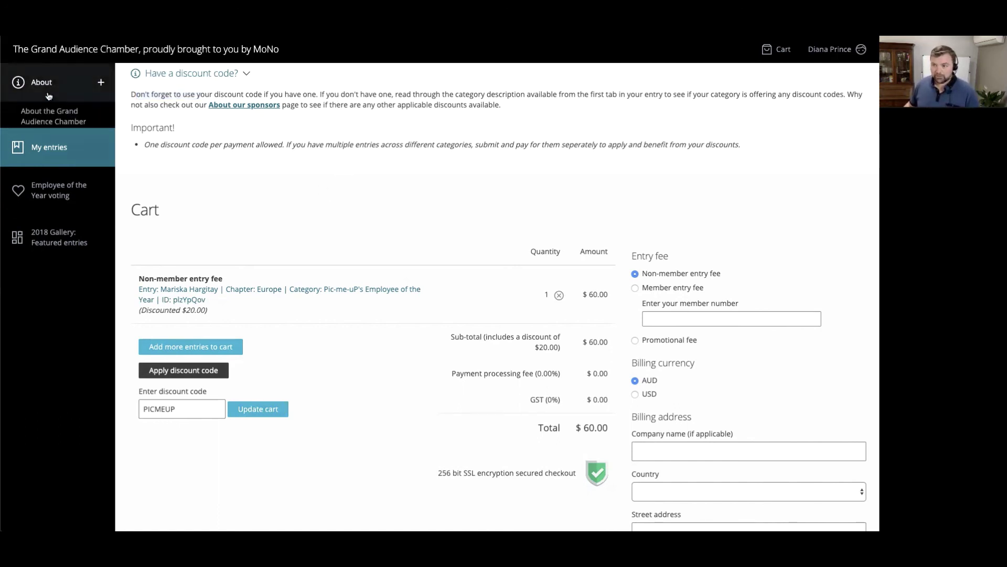
{"action": "left_click", "coordinate": [46, 169]}
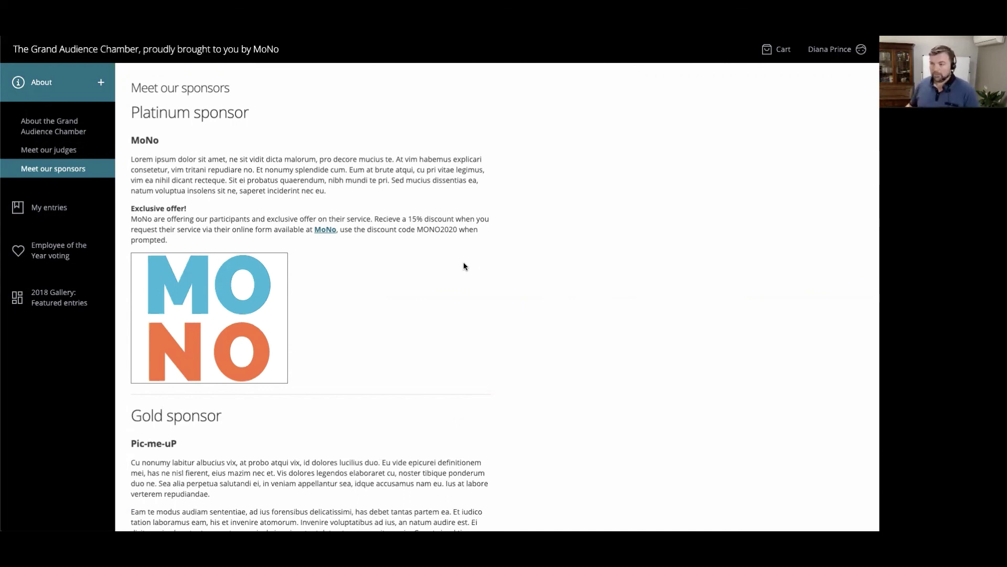
{"action": "scroll", "coordinate": [493, 281], "scroll_direction": "down", "scroll_amount": 1}
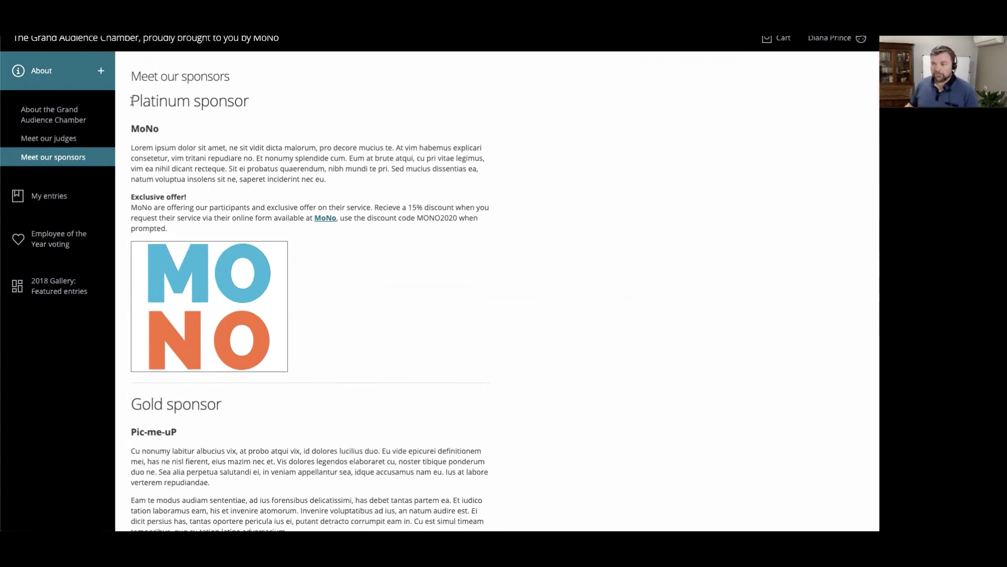
{"action": "left_click_drag", "start_coordinate": [132, 101], "coordinate": [283, 106]}
{"action": "scroll", "coordinate": [160, 292], "scroll_direction": "down", "scroll_amount": 5}
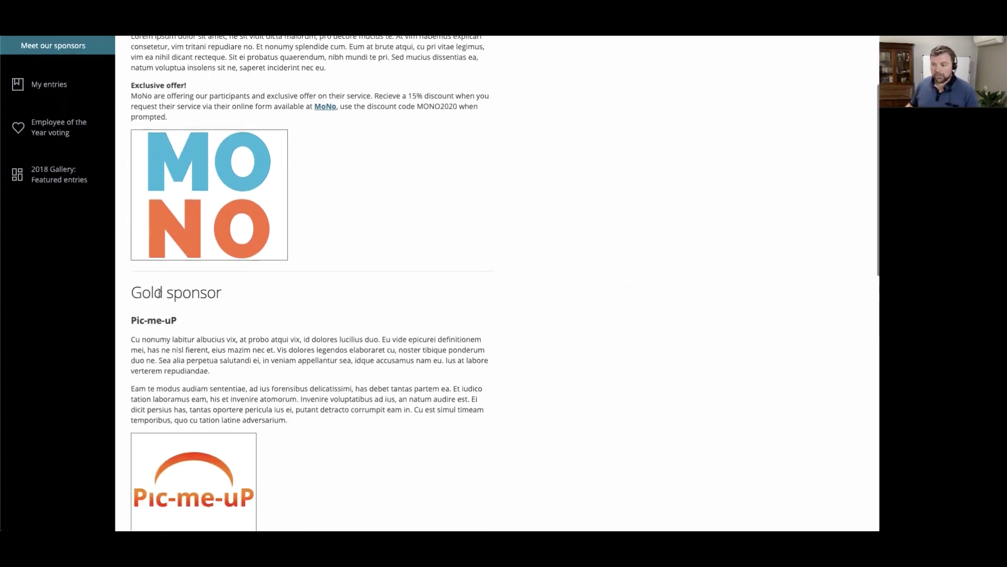
{"action": "left_click_drag", "start_coordinate": [132, 293], "coordinate": [264, 307]}
{"action": "scroll", "coordinate": [264, 307], "scroll_direction": "down", "scroll_amount": 10}
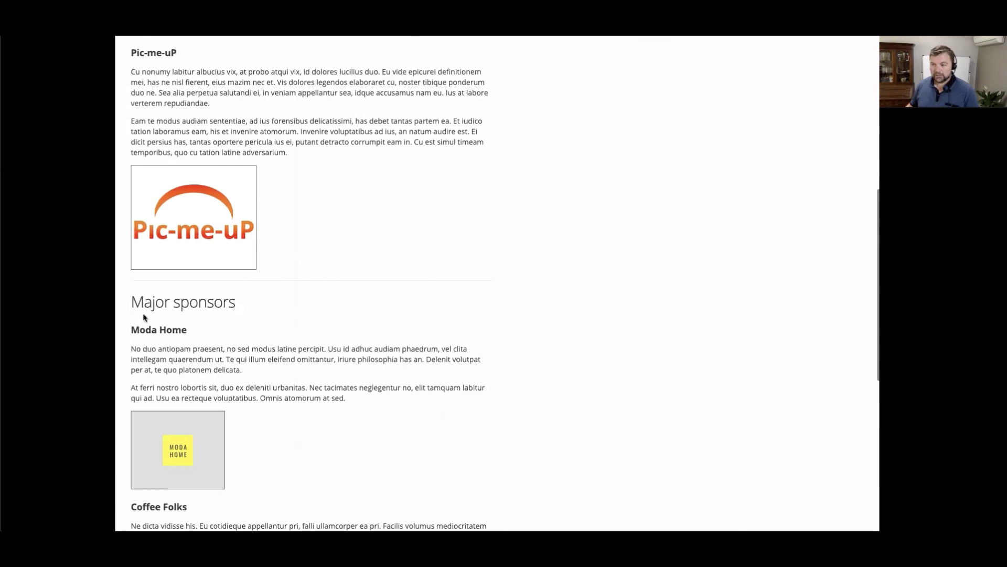
{"action": "left_click_drag", "start_coordinate": [132, 303], "coordinate": [282, 304]}
{"action": "scroll", "coordinate": [355, 336], "scroll_direction": "down", "scroll_amount": 1}
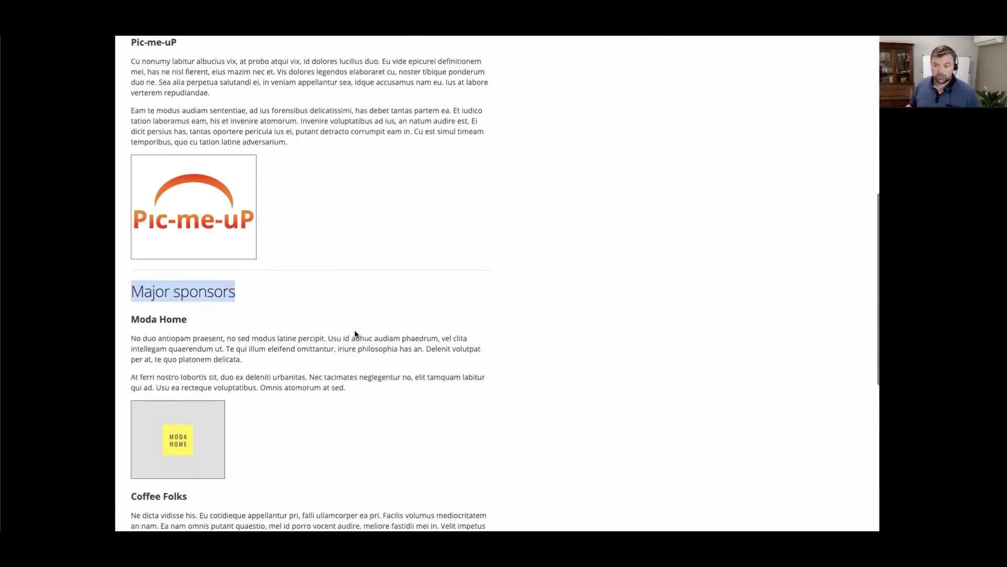
{"action": "scroll", "coordinate": [355, 334], "scroll_direction": "down", "scroll_amount": 2}
{"action": "scroll", "coordinate": [356, 335], "scroll_direction": "up", "scroll_amount": 9}
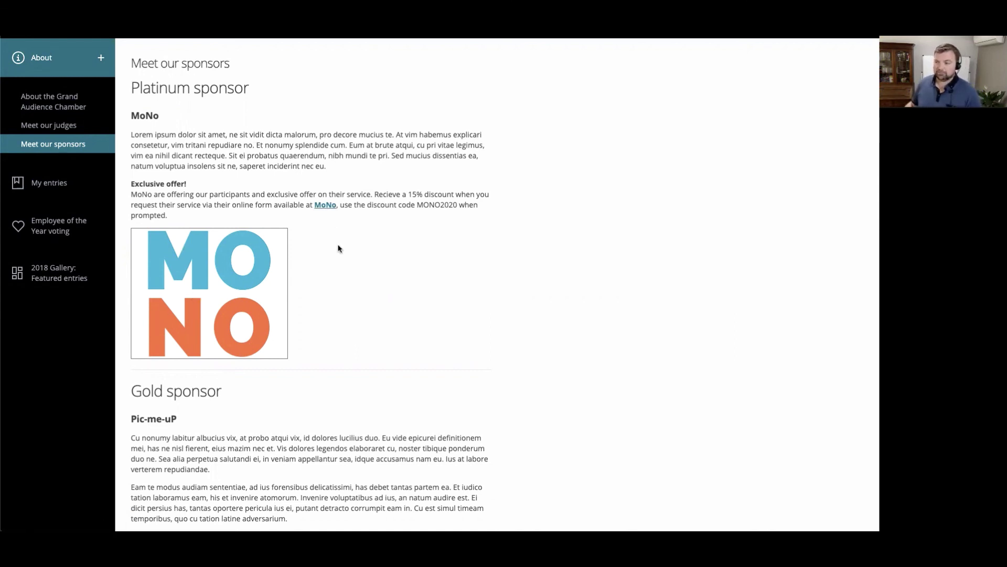
- Open the Employee of the Year voting page and examine its sponsor welcome text and the sponsor badges on the candidates
{"action": "left_click", "coordinate": [53, 226]}
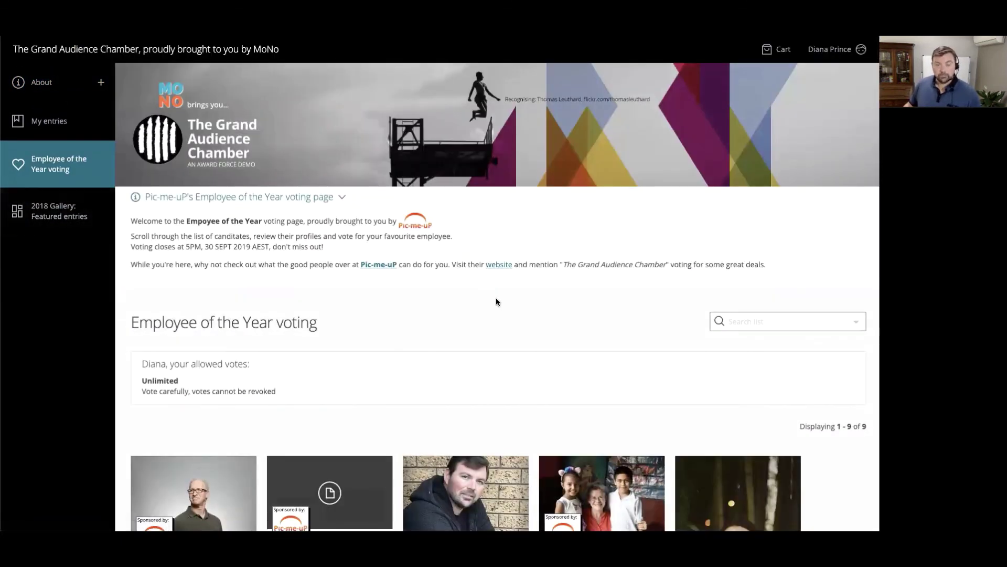
{"action": "scroll", "coordinate": [496, 302], "scroll_direction": "down", "scroll_amount": 2}
{"action": "scroll", "coordinate": [494, 304], "scroll_direction": "up", "scroll_amount": 1}
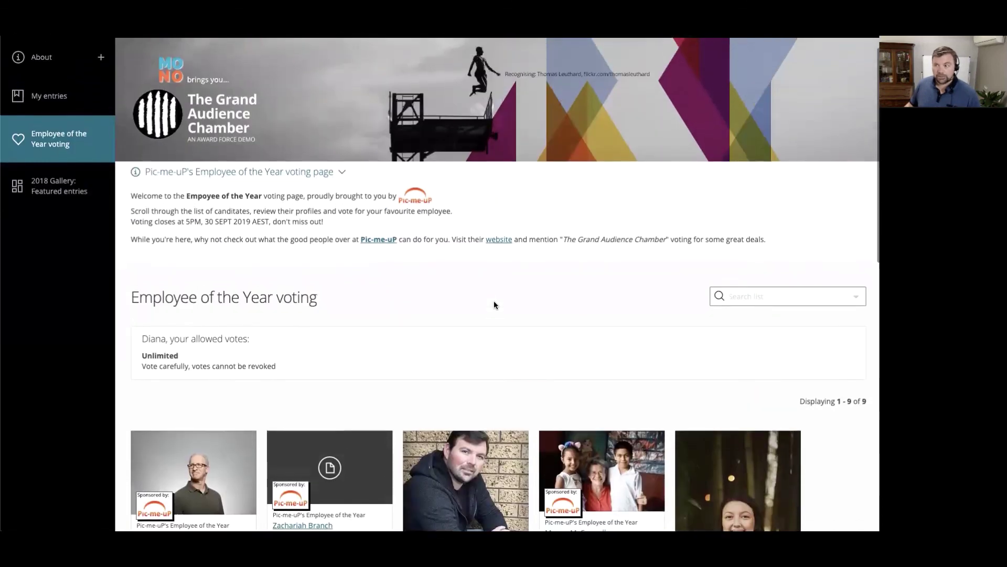
{"action": "scroll", "coordinate": [494, 304], "scroll_direction": "up", "scroll_amount": 1}
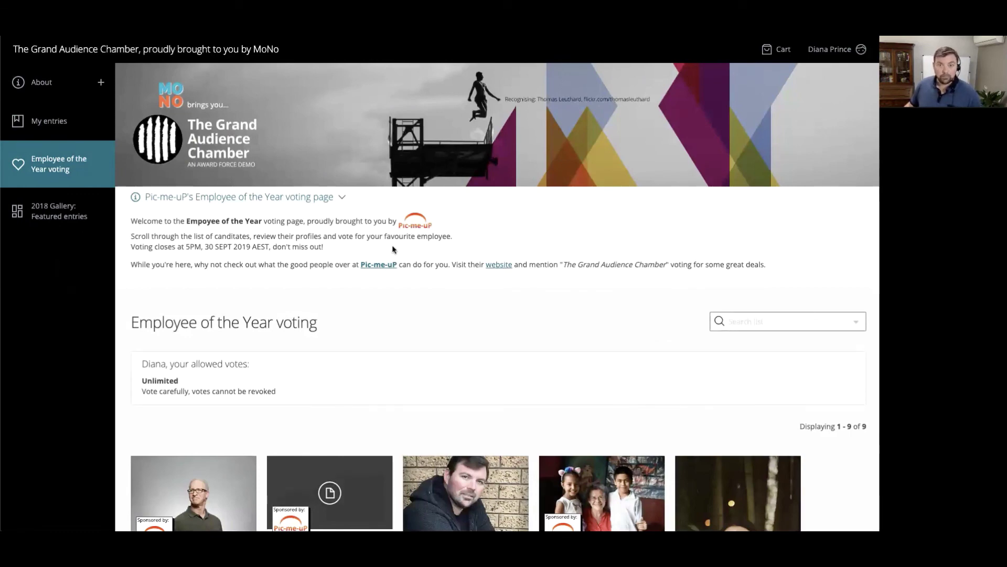
{"action": "scroll", "coordinate": [394, 265], "scroll_direction": "down", "scroll_amount": 5}
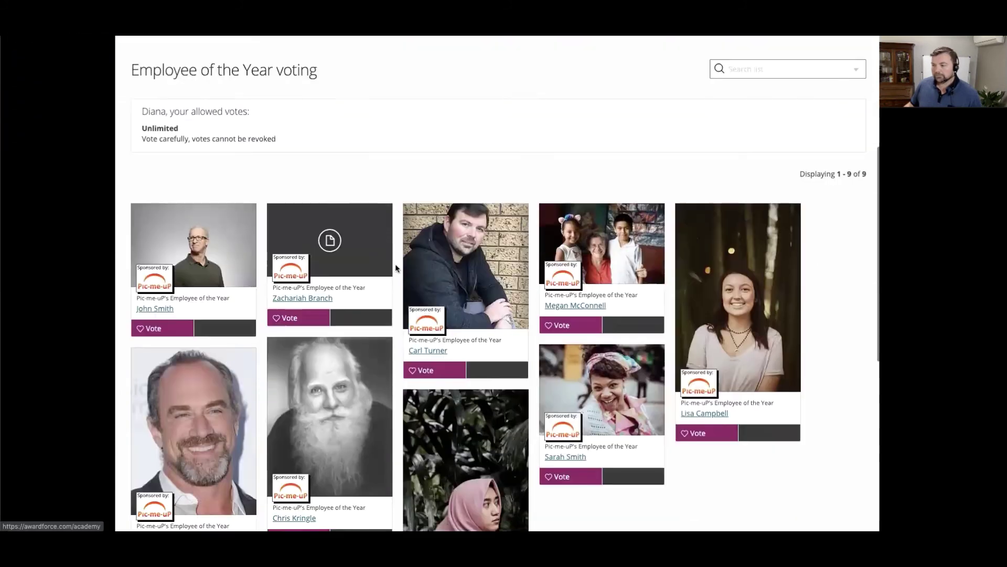
{"action": "scroll", "coordinate": [396, 269], "scroll_direction": "down", "scroll_amount": 1}
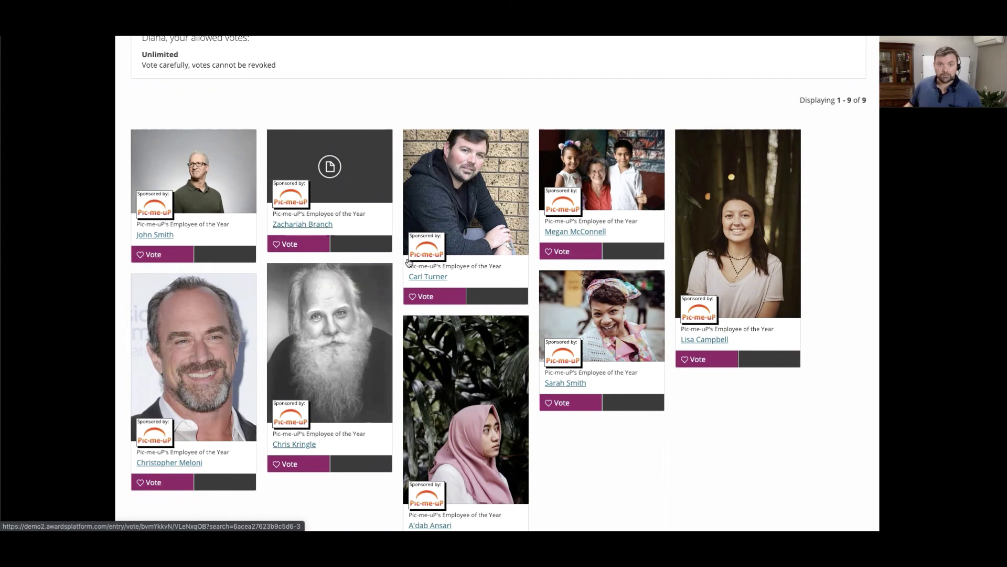
{"action": "scroll", "coordinate": [409, 263], "scroll_direction": "up", "scroll_amount": 3}
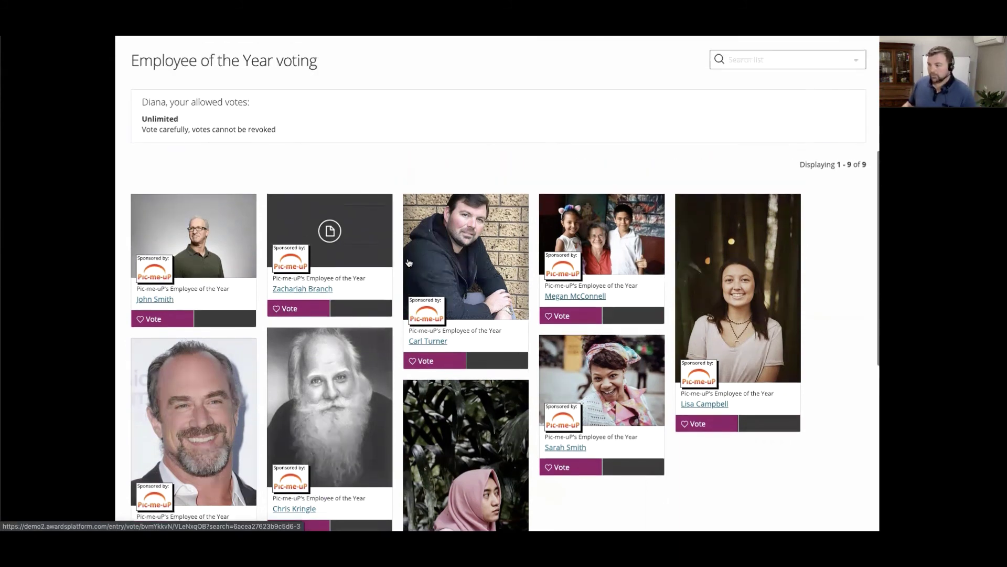